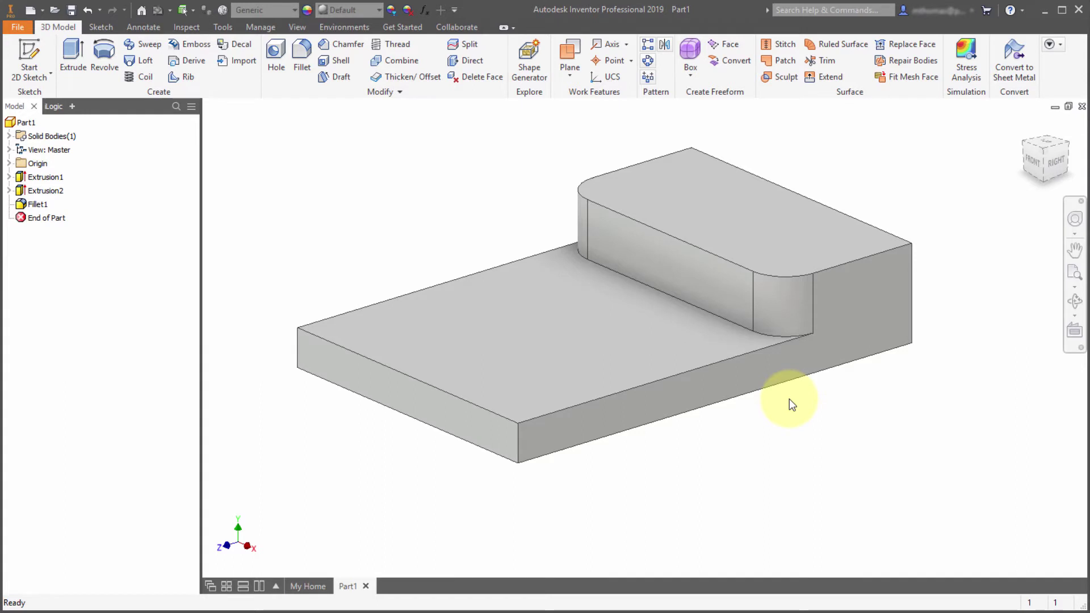
Start a Hole feature, drag its properties panel into the canvas, and toggle Advanced Settings
click(276, 52)
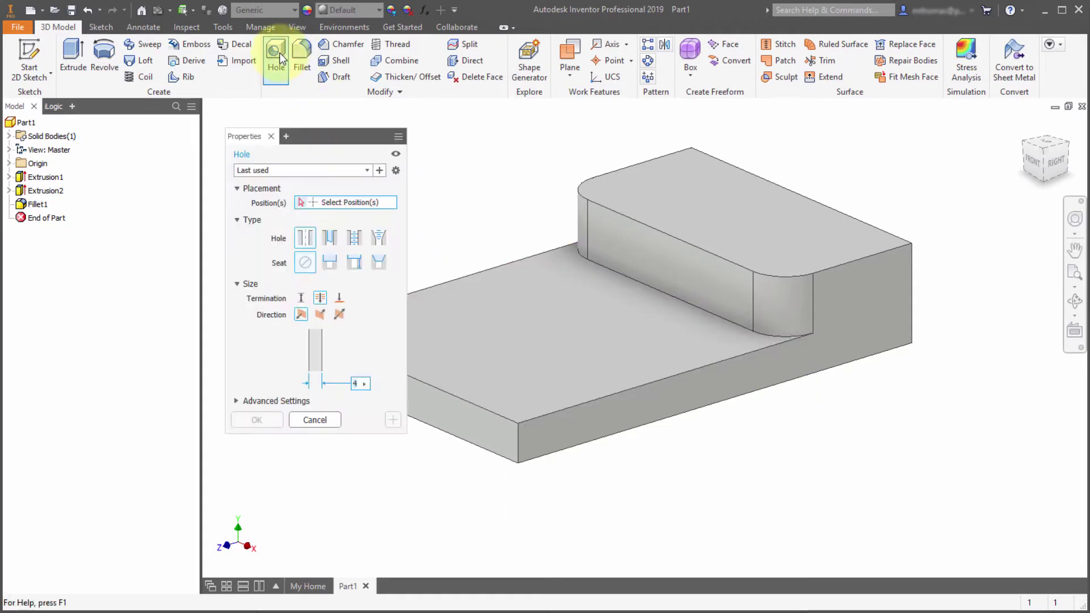
drag(322, 132, 328, 121)
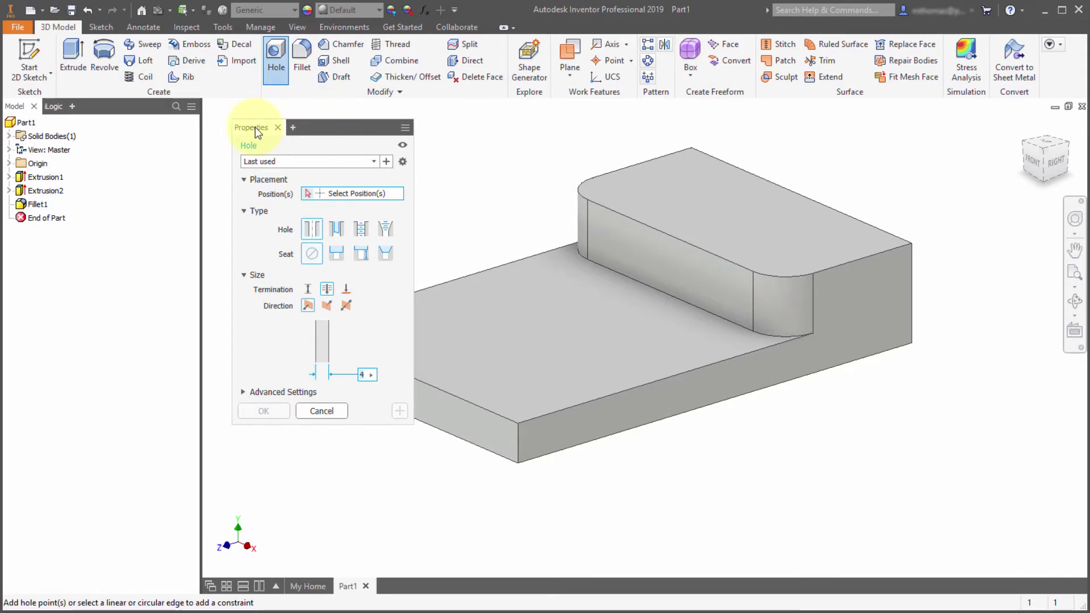
drag(254, 127, 431, 126)
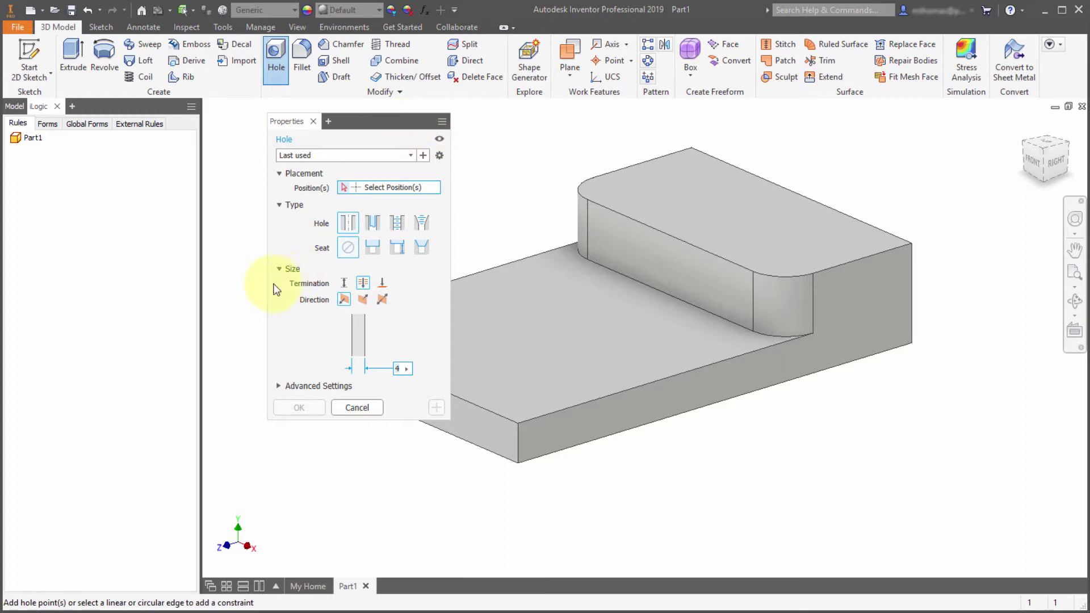
click(278, 386)
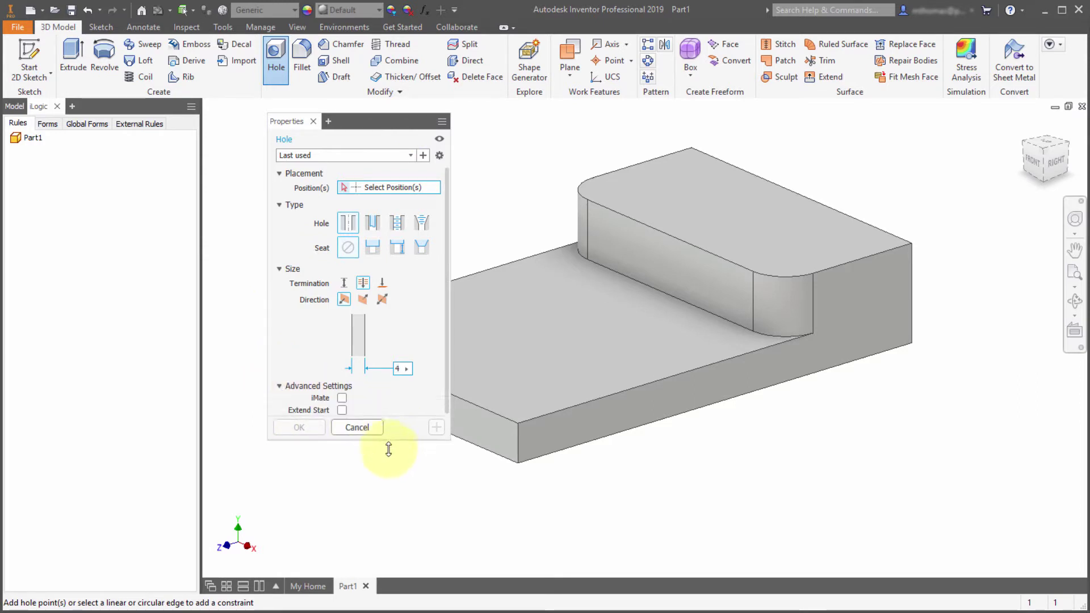
click(278, 386)
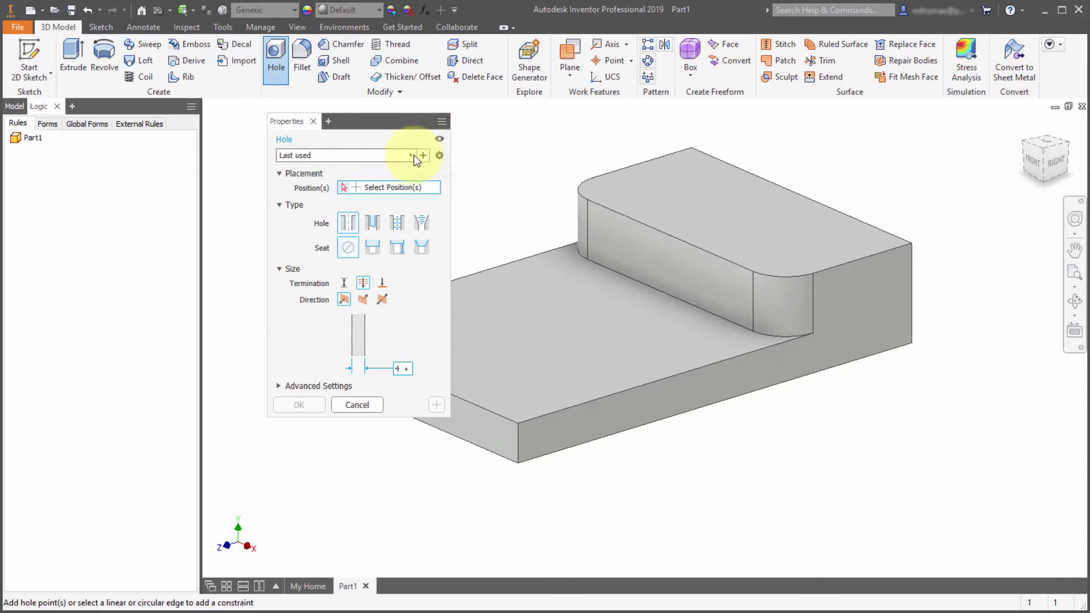
Apply the saved THREADED THRU (0.5) preset to the hole
click(413, 154)
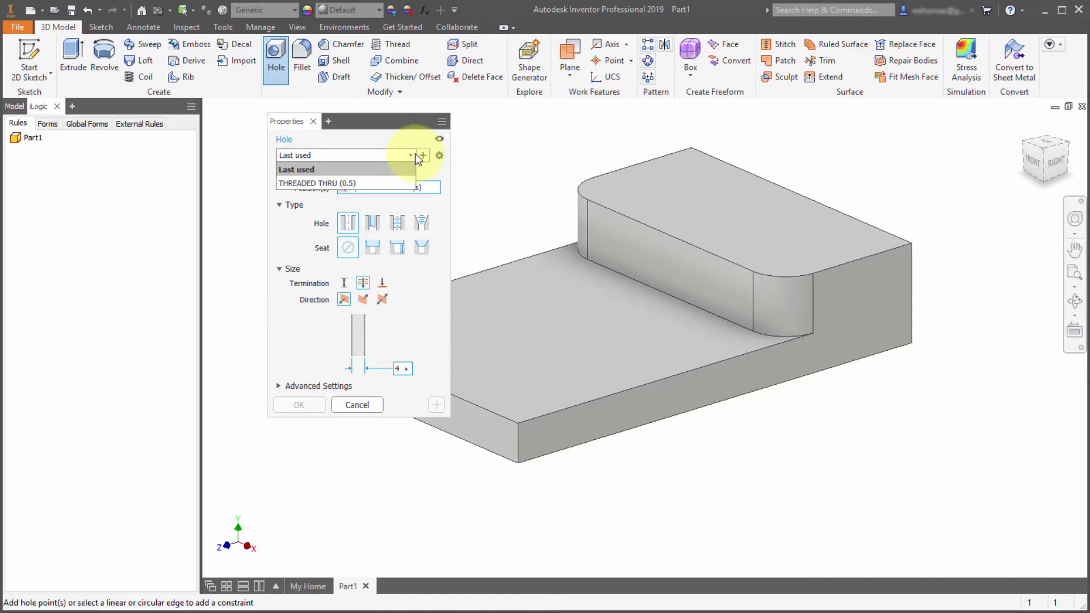
click(351, 185)
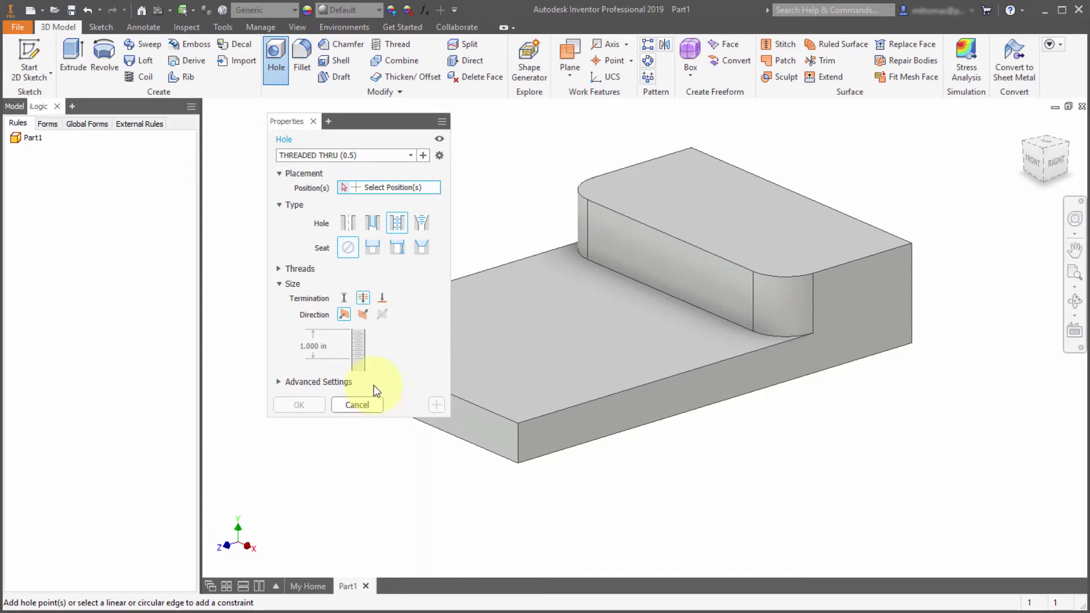
Reveal the 1/2-13 UNC class 2B thread settings and place a hole on the raised top face
click(280, 268)
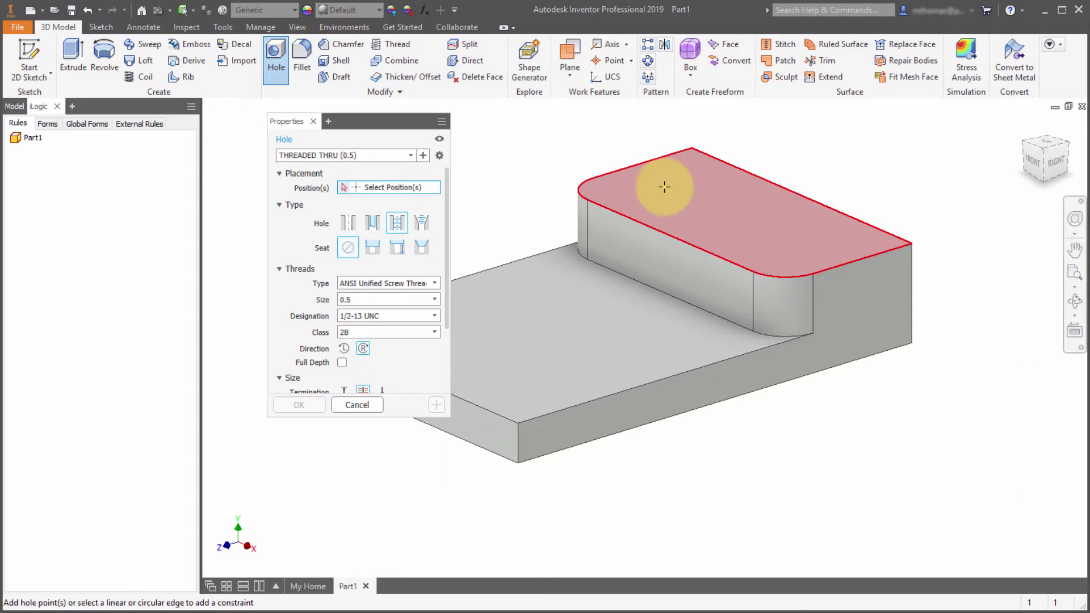
shift+middle_drag(664, 187, 662, 203)
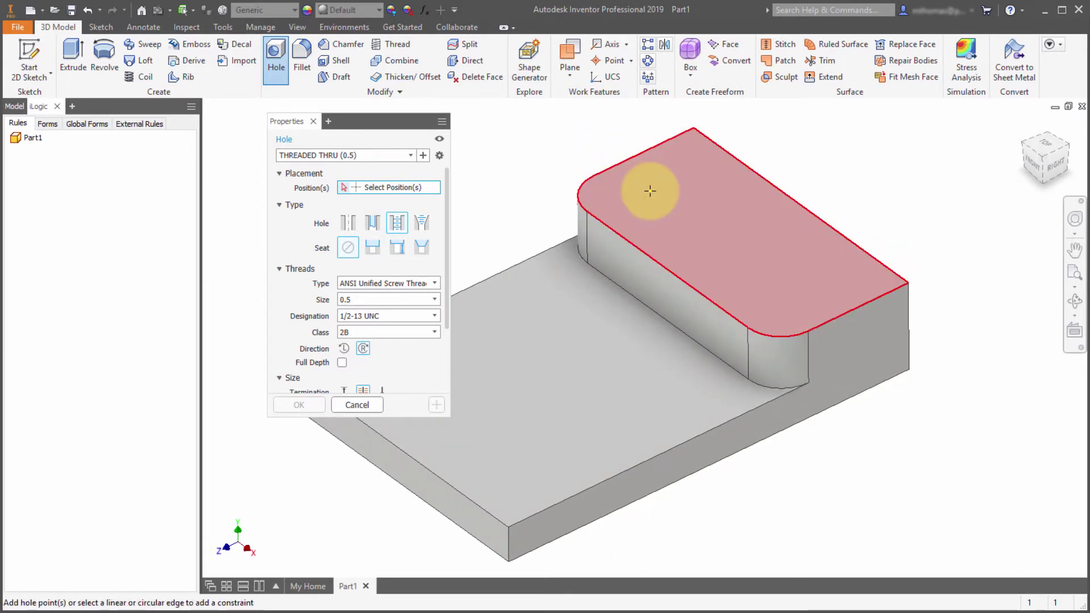
mouse_move(649, 191)
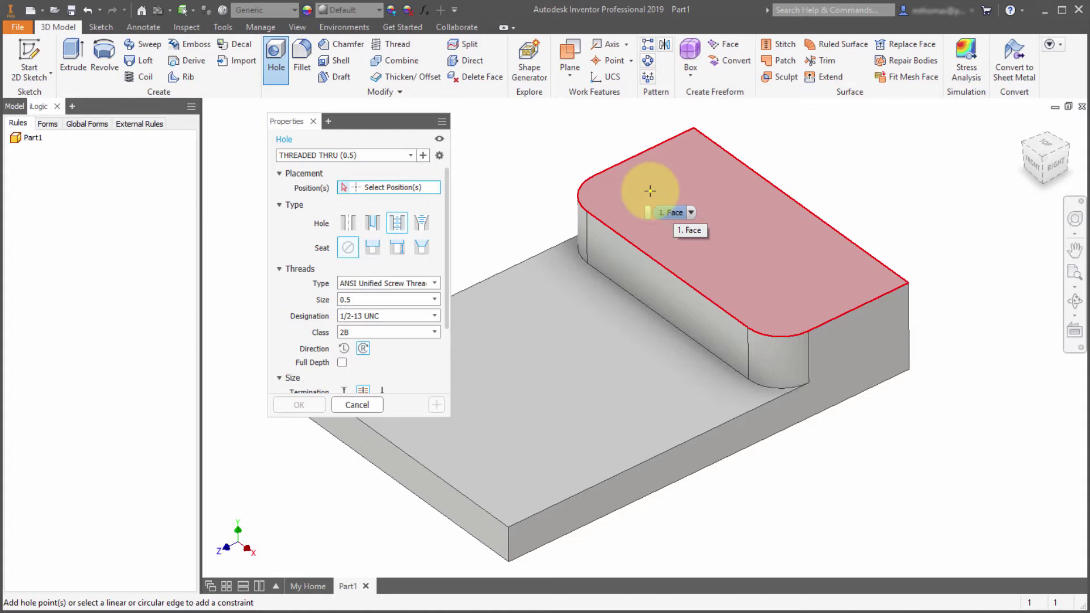
click(681, 199)
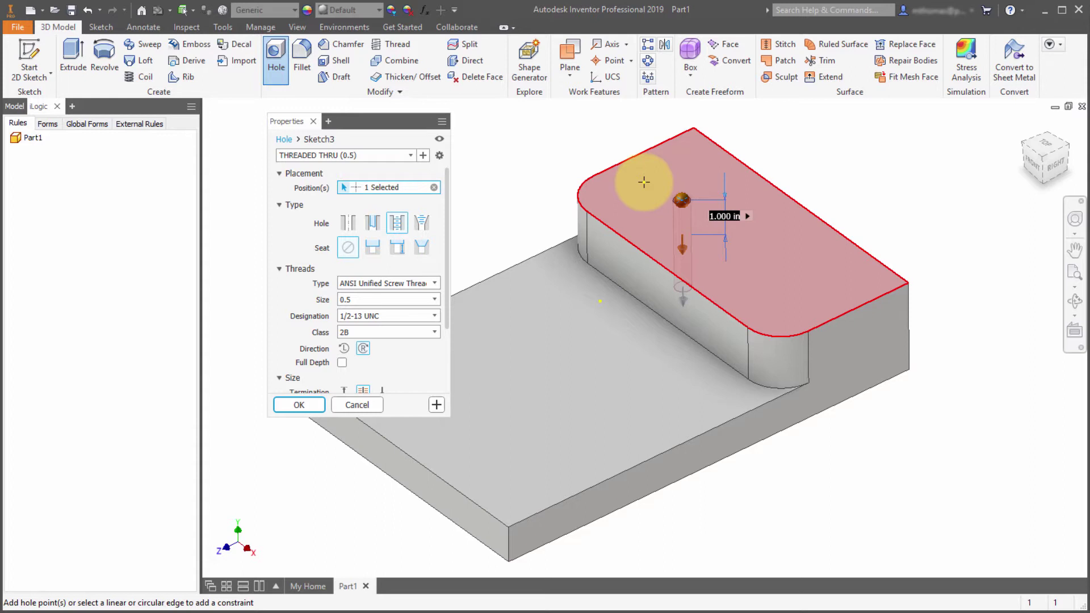
Dimension the first hole 1 in from the top face's back edge and 1 in from its right edge
click(650, 147)
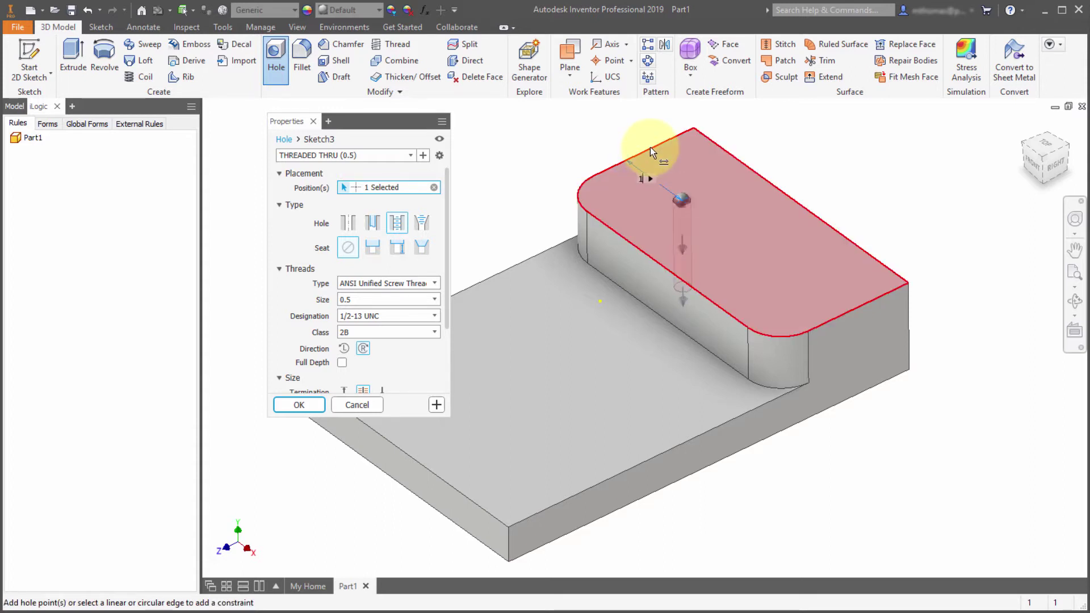
text(1)
key(Return)
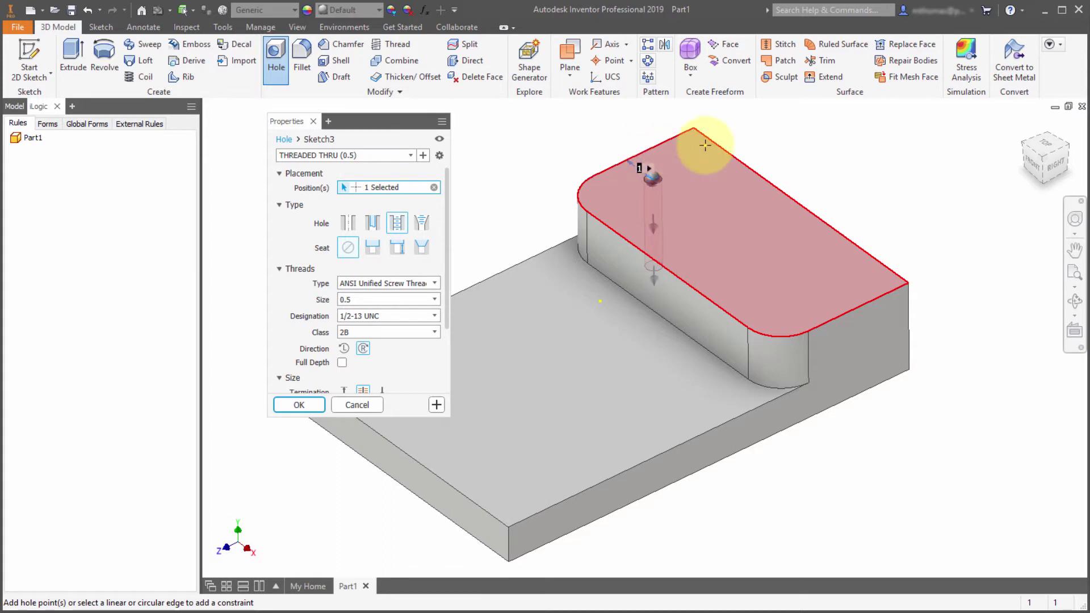
click(728, 154)
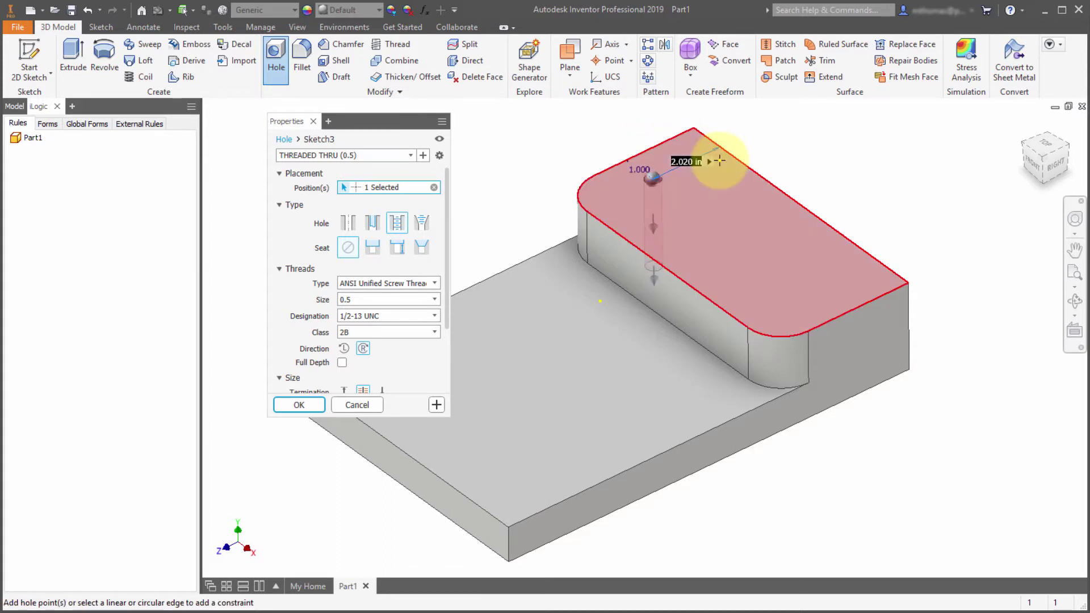
text(1)
key(Return)
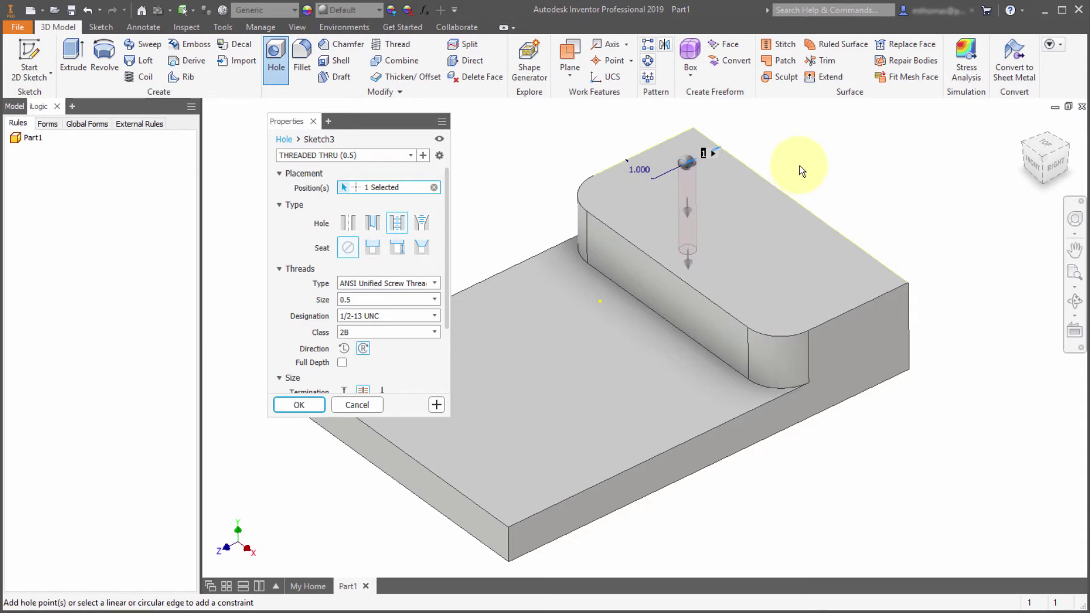
Add a second hole whose right-edge distance equals d8 (1 in), then place a third hole
click(785, 229)
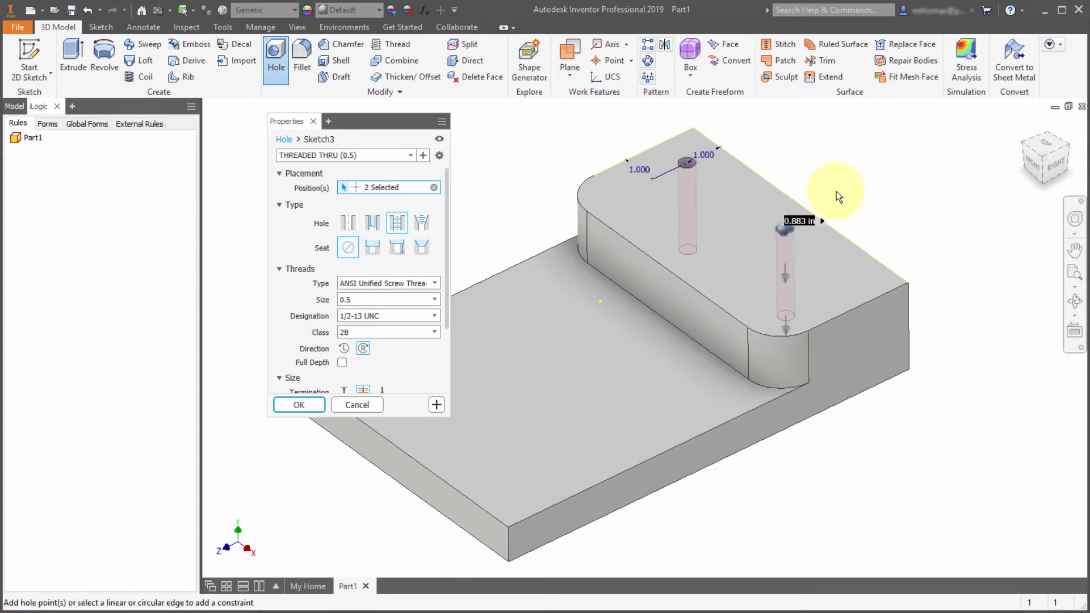
click(707, 156)
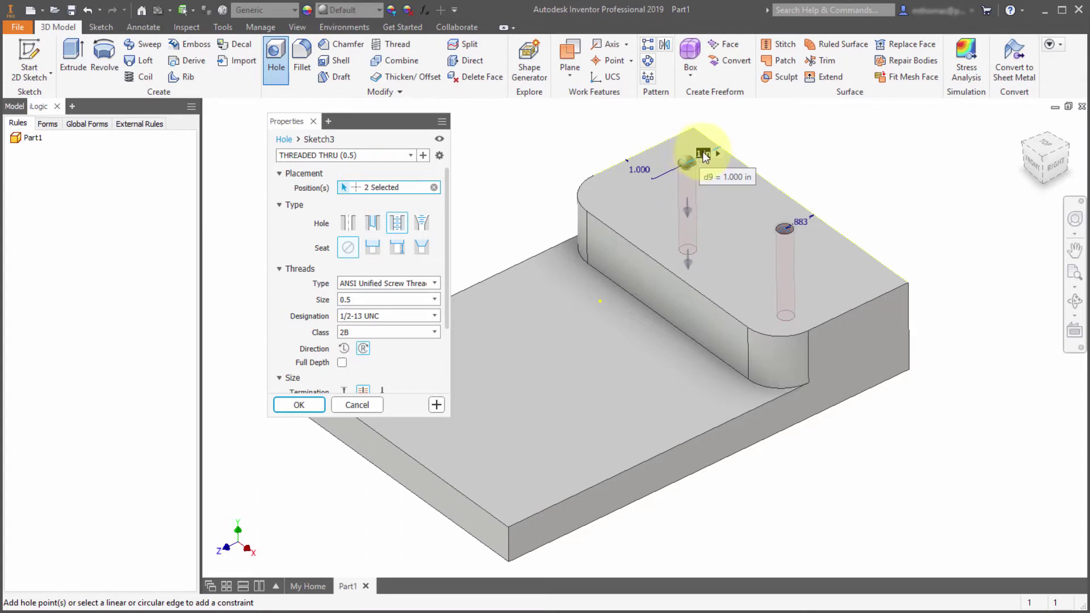
click(803, 224)
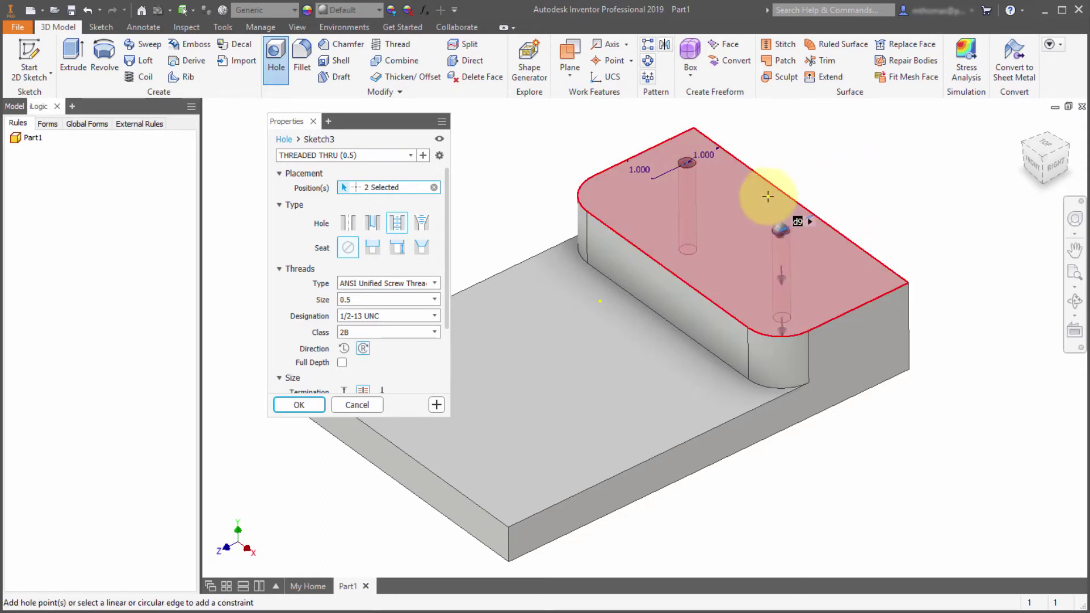
click(871, 300)
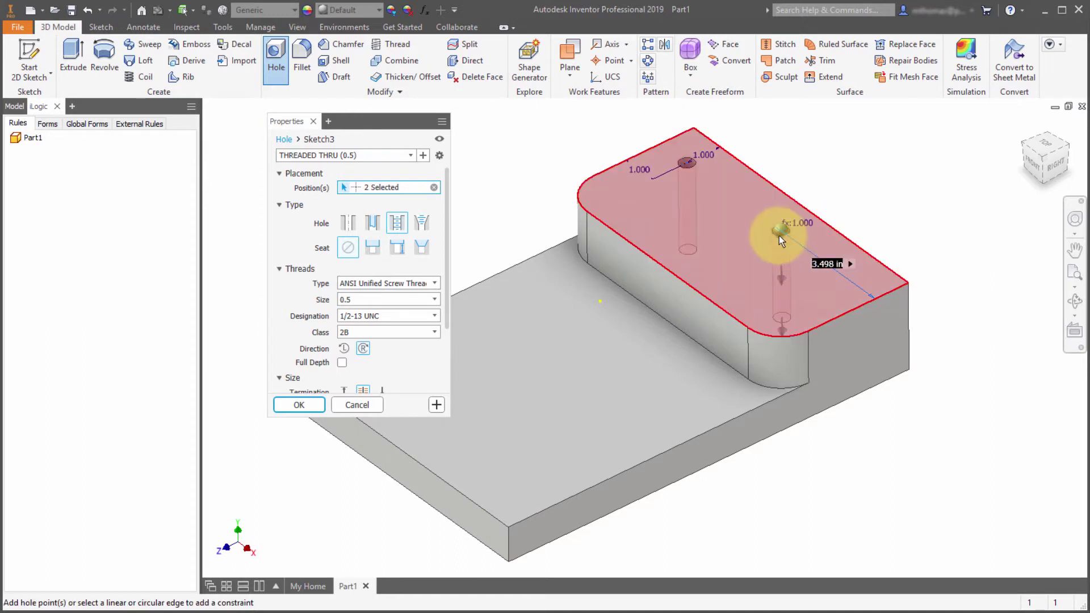
click(640, 172)
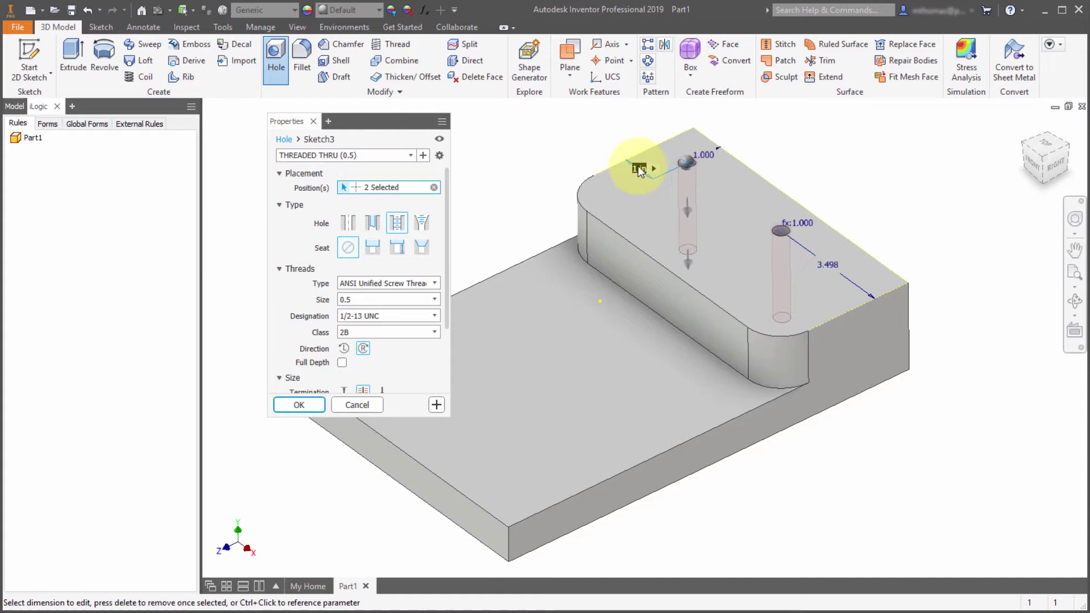
click(829, 263)
text(d8)
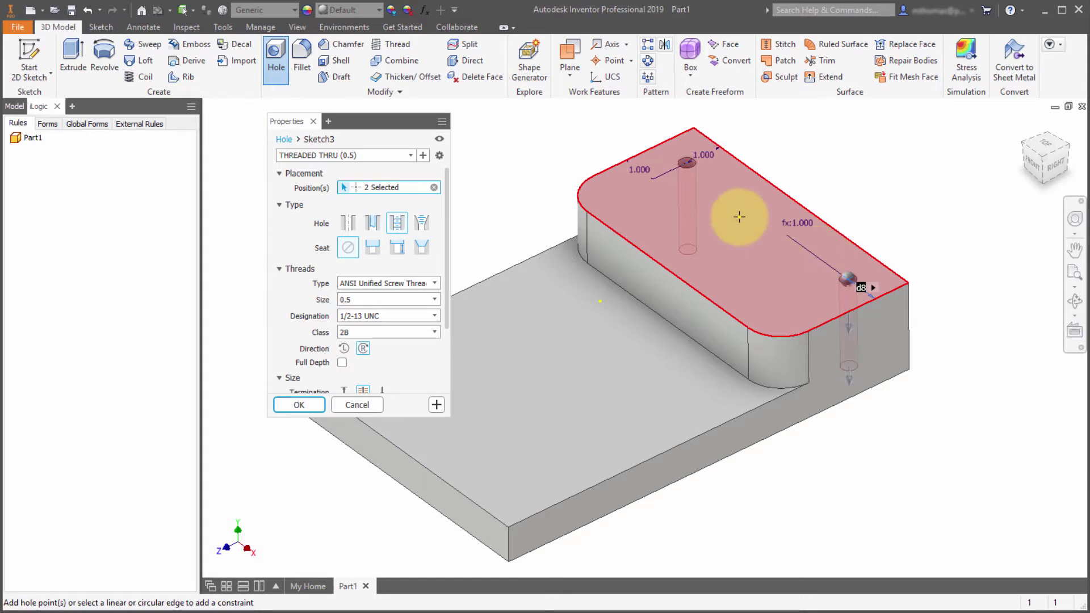
key(Tab)
click(759, 217)
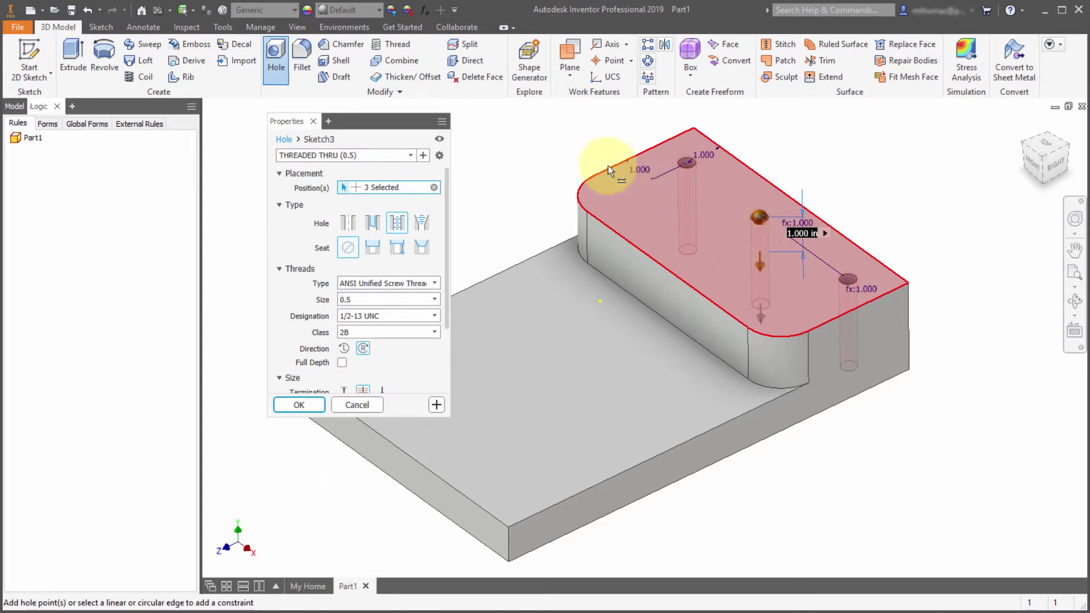
scroll(320, 138, down, 1)
Open Sketch3 and align the first and middle hole centres horizontally
click(320, 140)
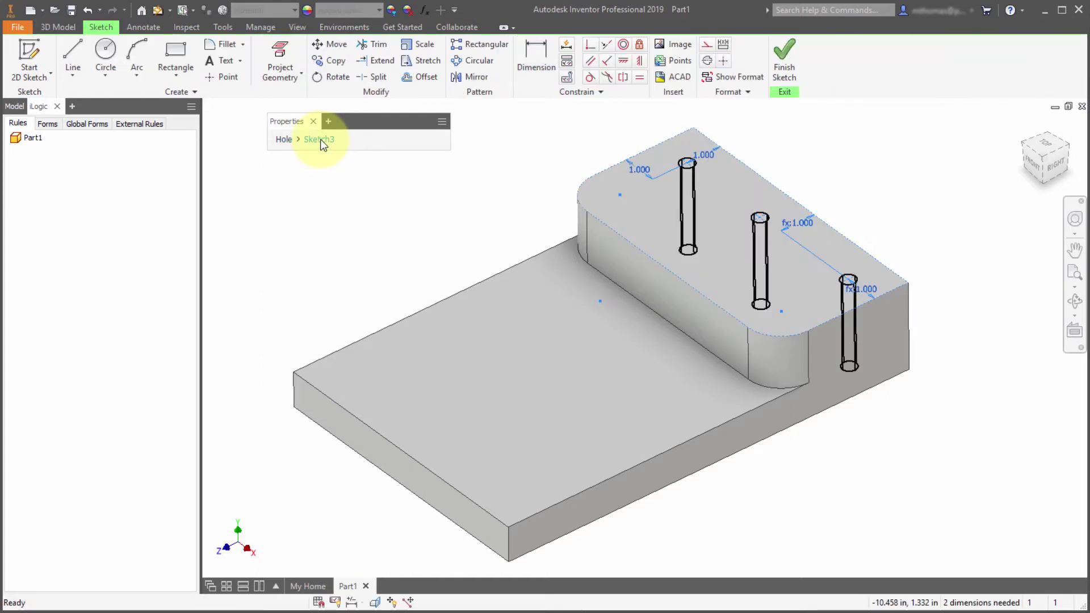
click(624, 60)
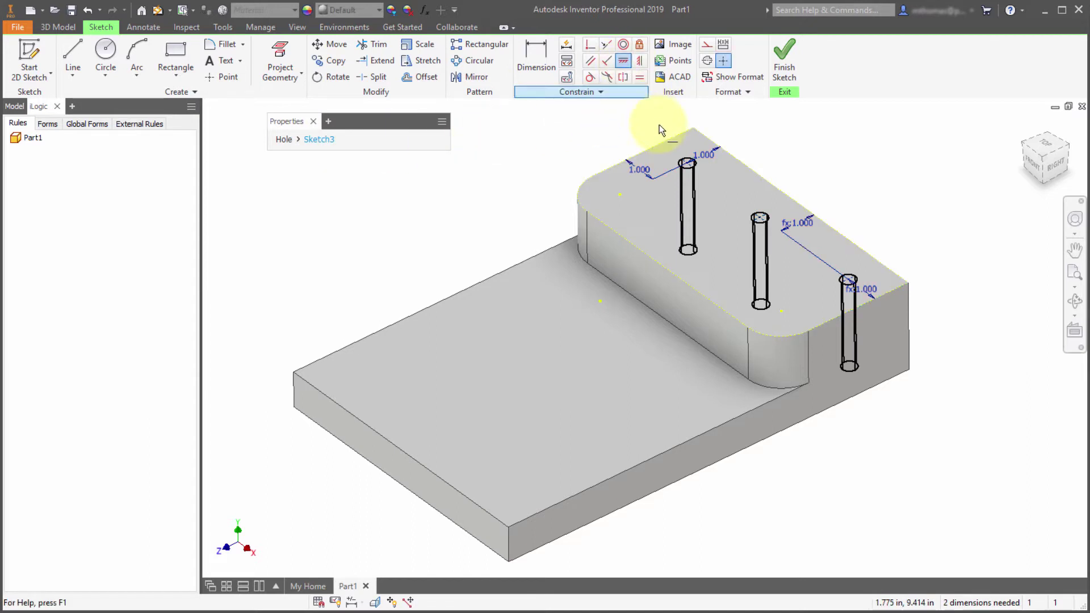
click(688, 163)
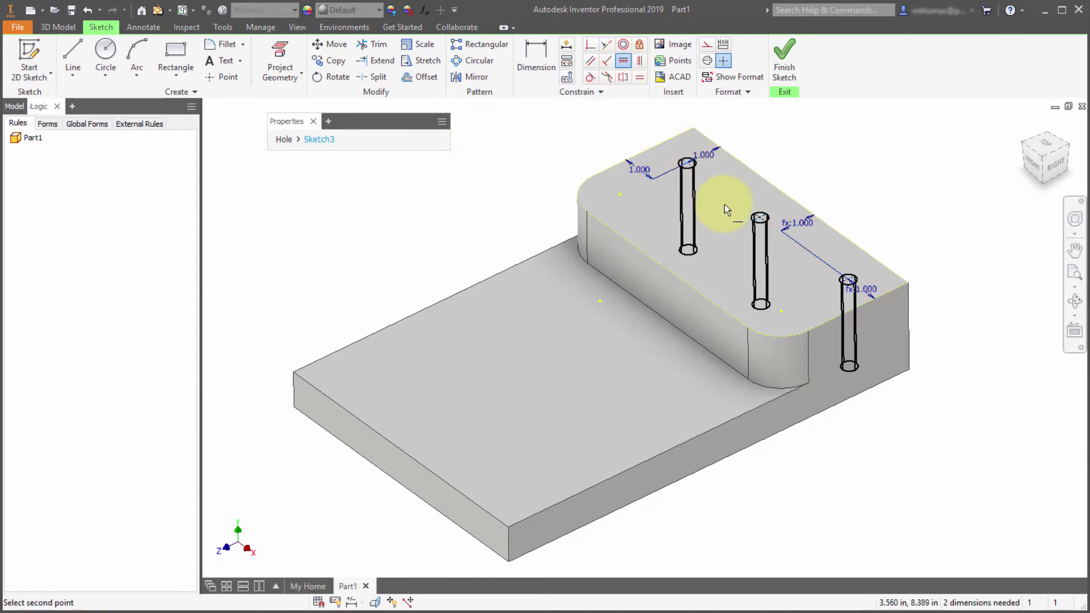
click(764, 217)
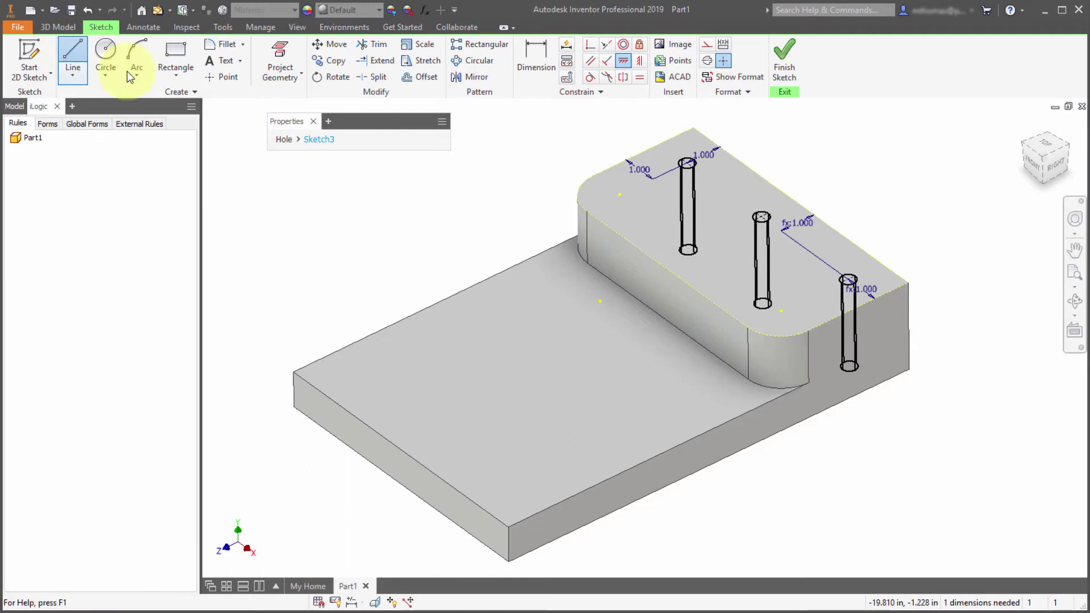
Draw a construction line from the top face's edge across the face
click(706, 44)
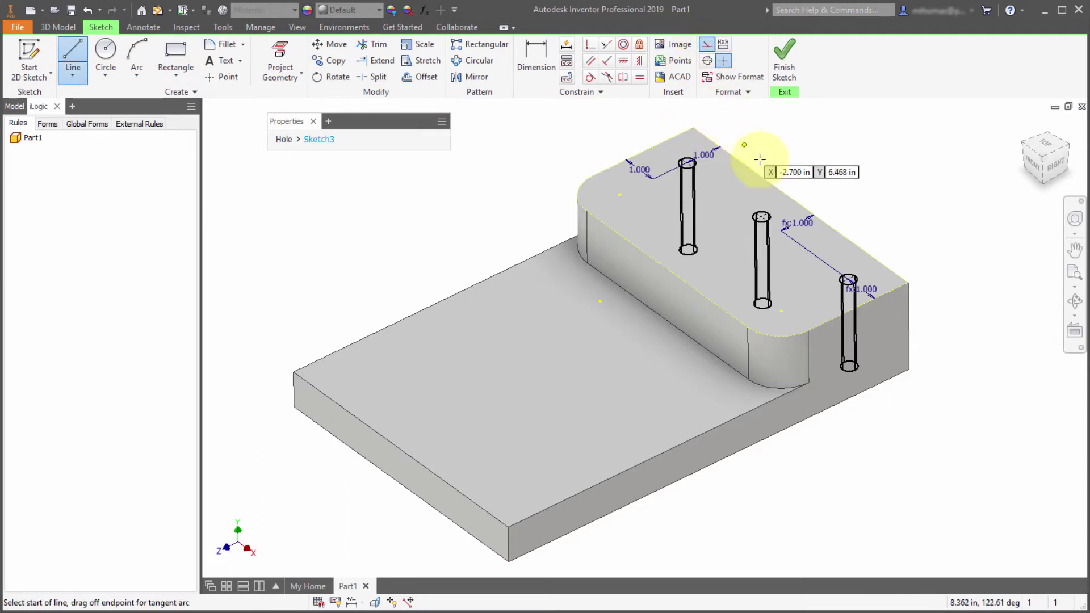
click(796, 206)
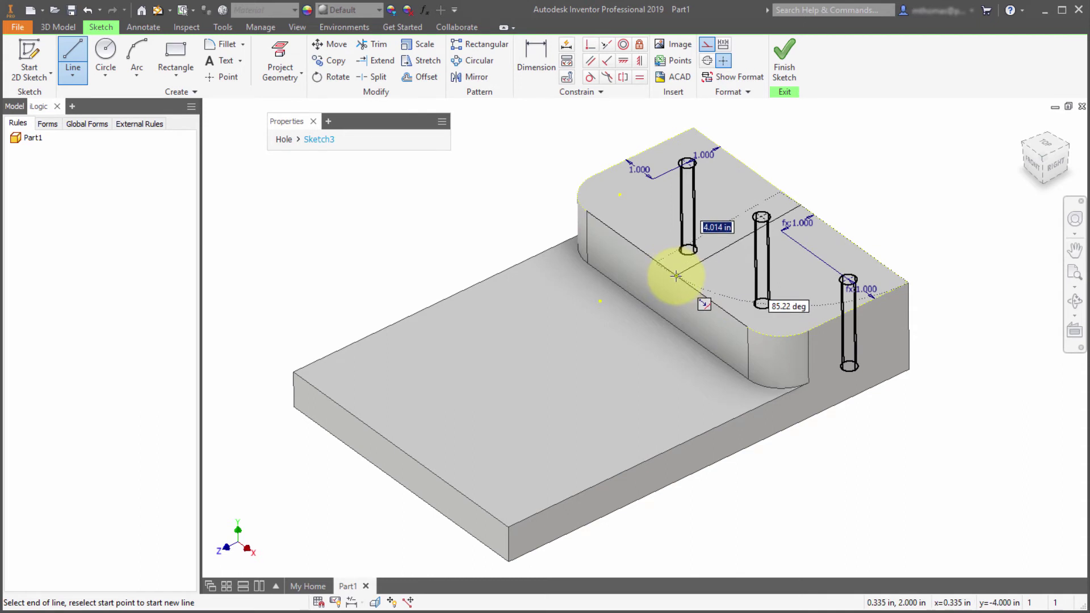
click(687, 279)
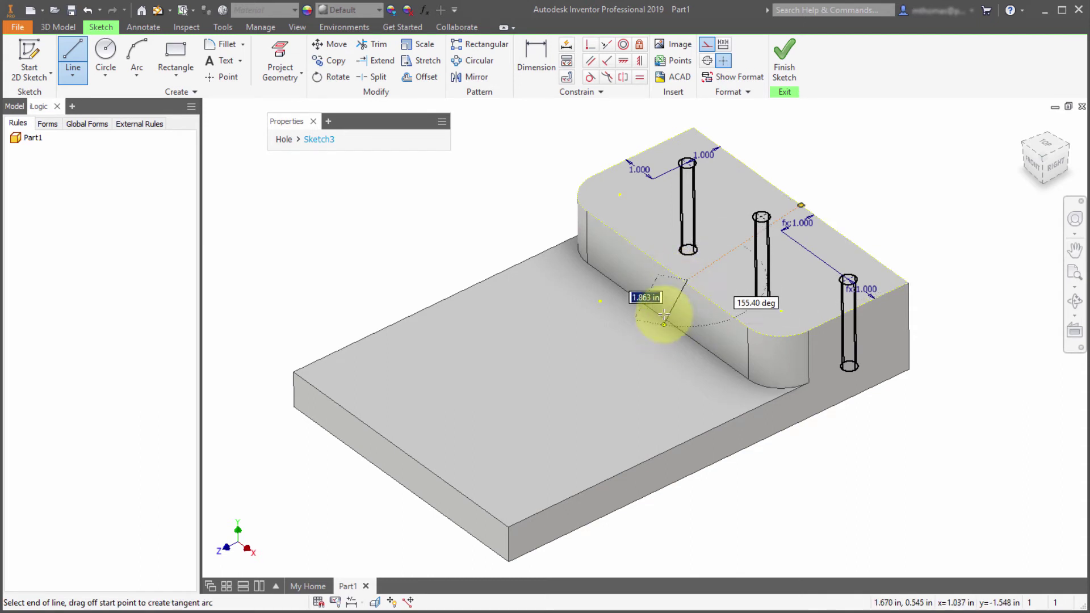
key(Escape)
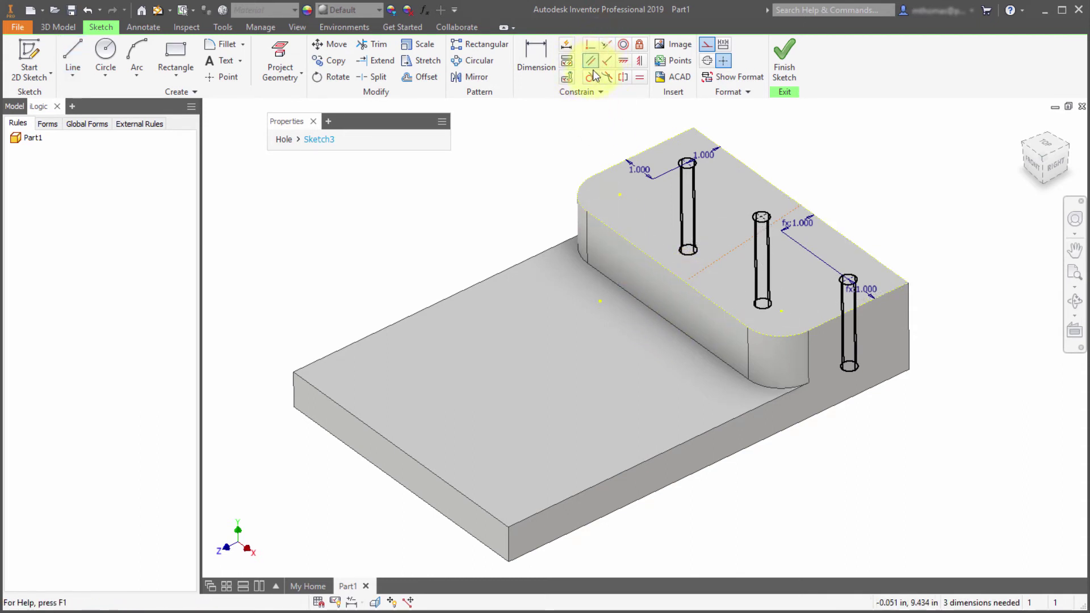
Make the construction line perpendicular to and coincident with the face edge, and put the middle hole on it
click(607, 60)
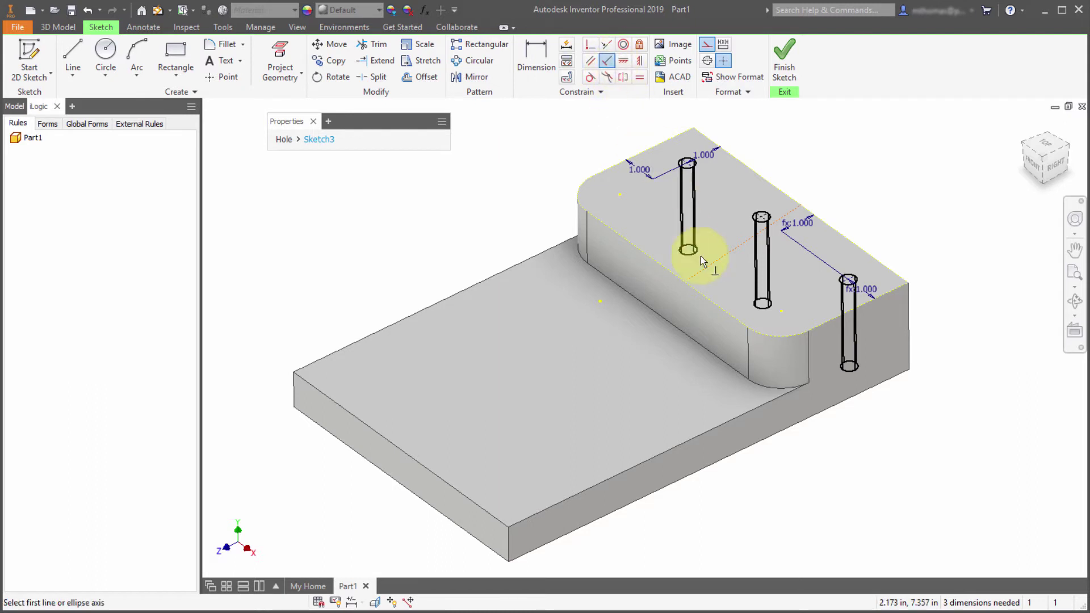
click(718, 259)
click(707, 299)
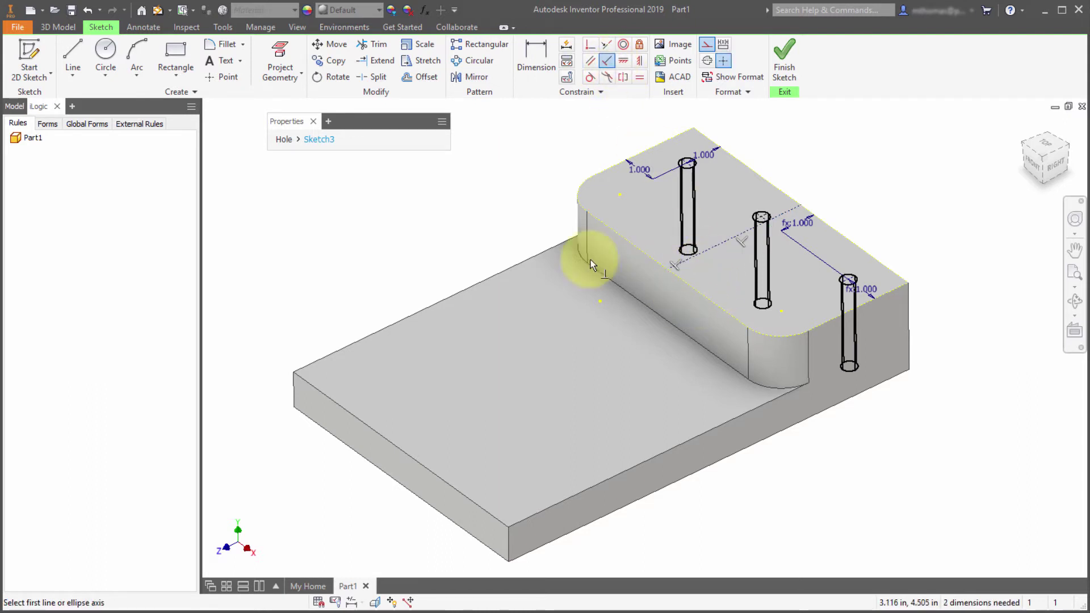
click(590, 43)
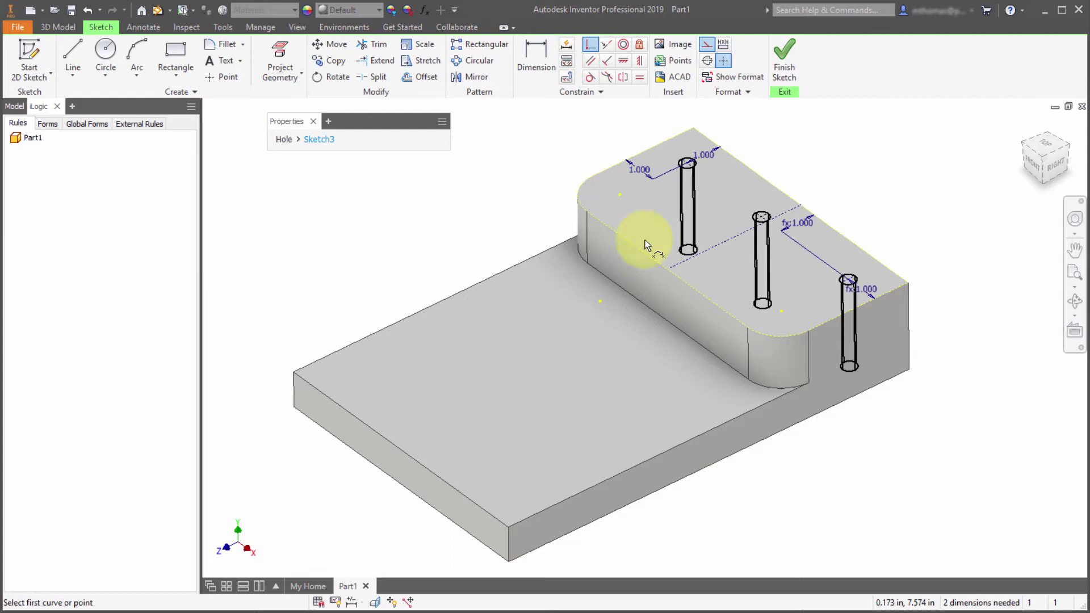
click(677, 274)
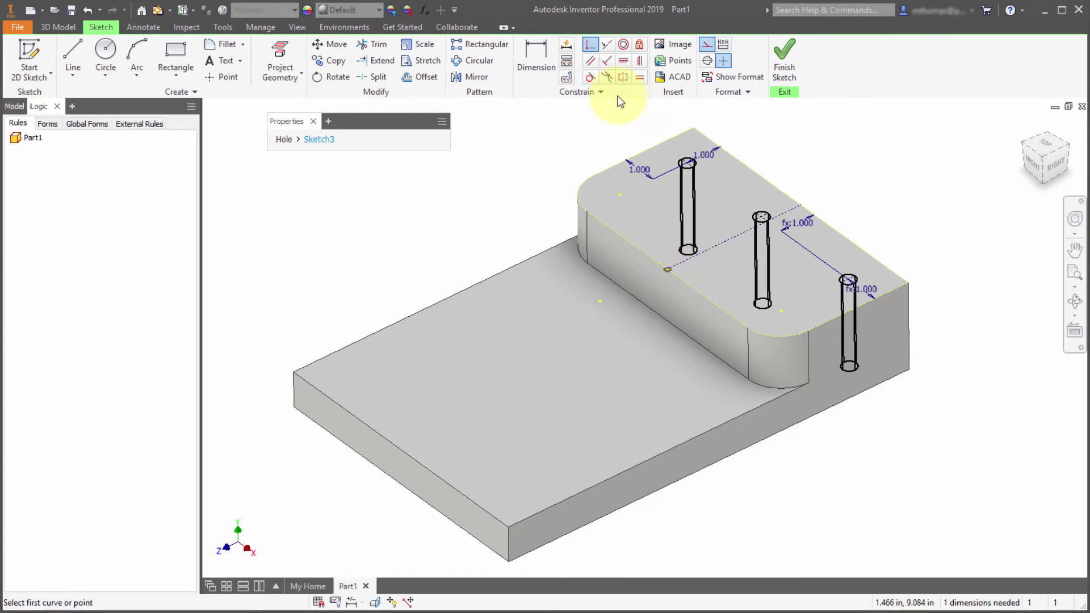
click(761, 220)
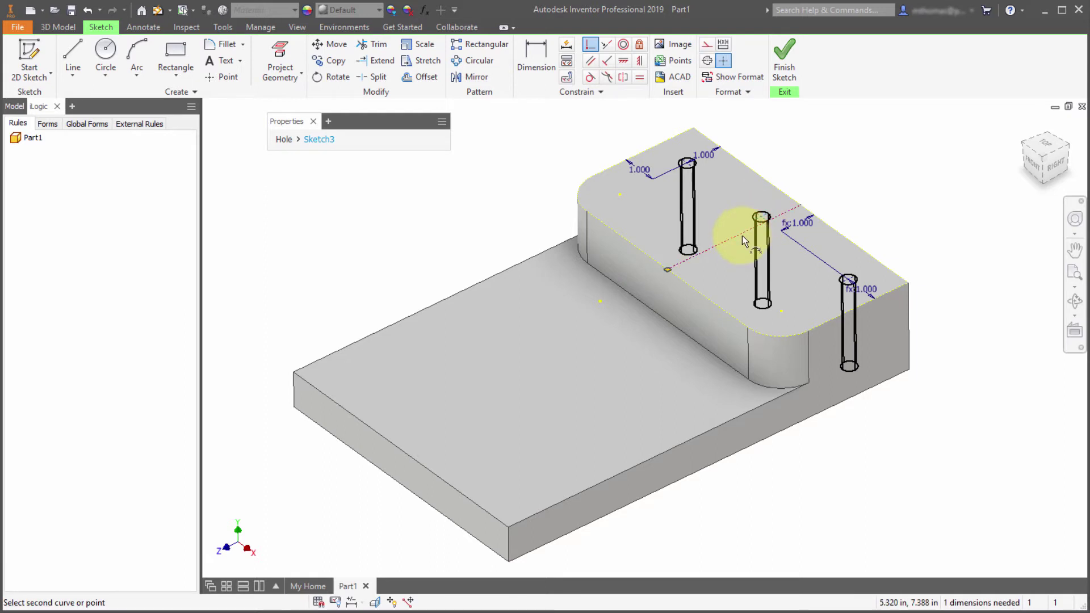
click(742, 235)
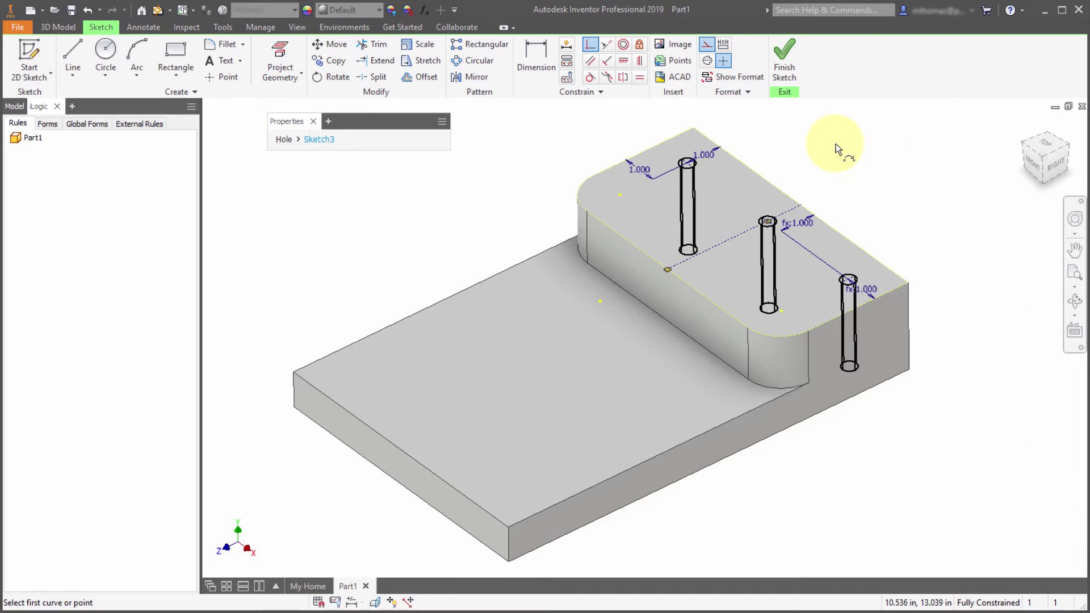
Finish the sketch, add a fourth hole point near the rounded end, and create the four holes
click(278, 143)
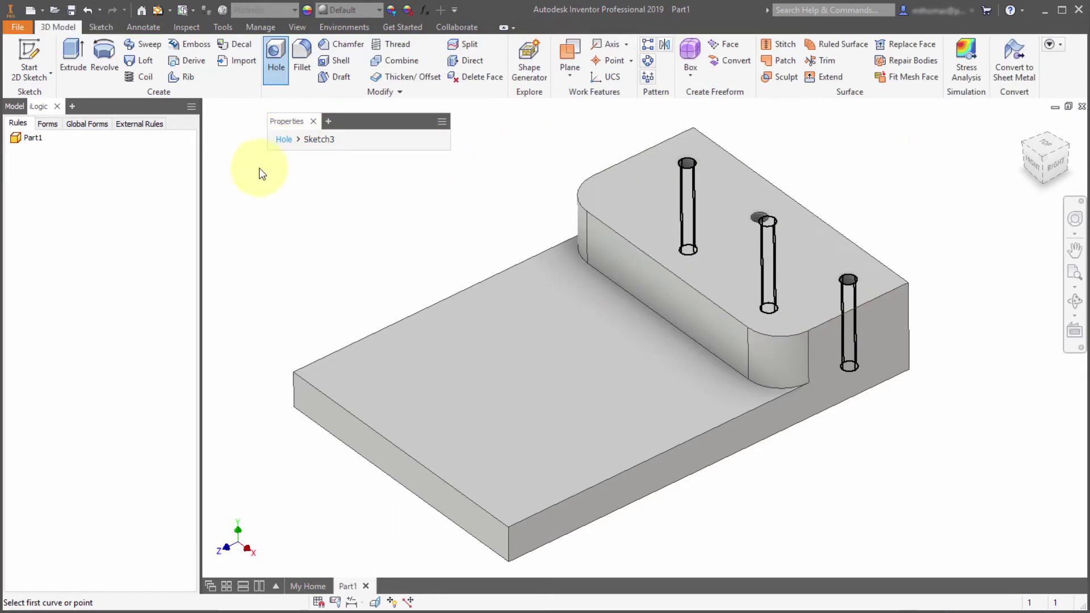
click(624, 196)
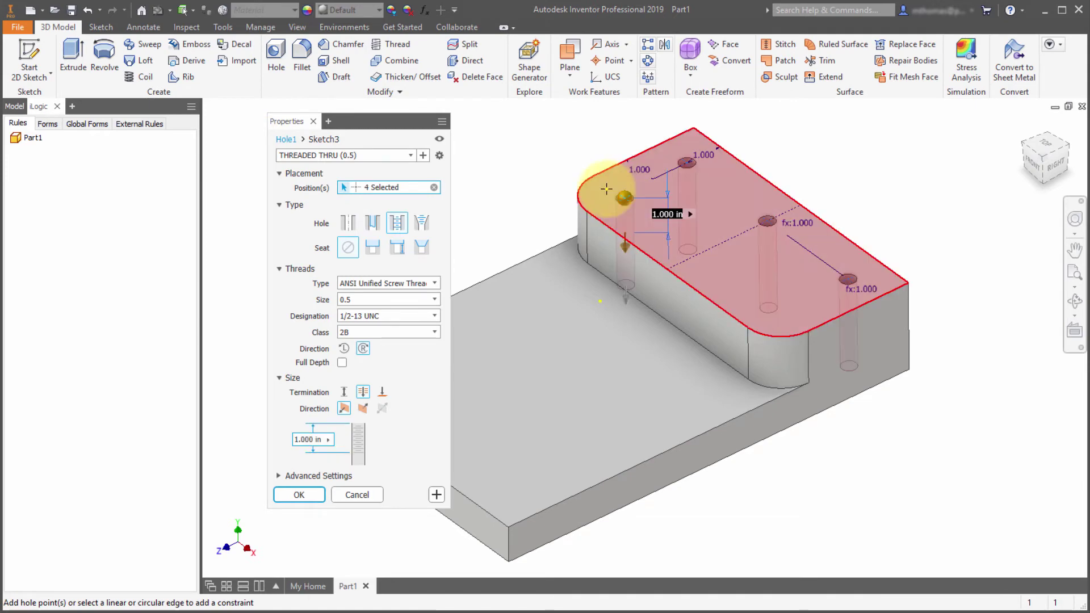
click(437, 496)
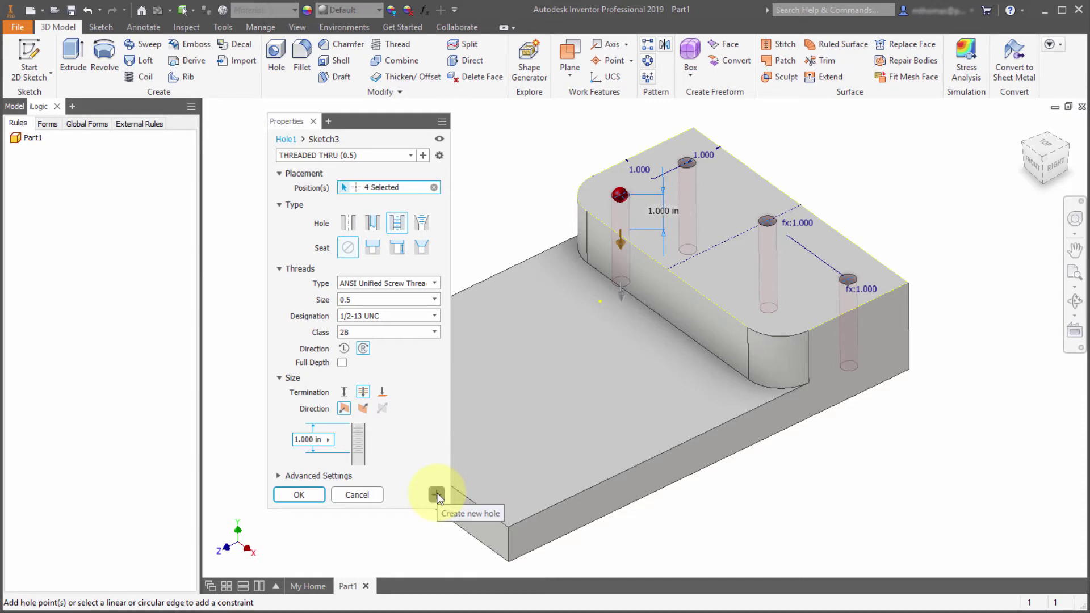
Make the next hole a simple hole with a 0.750 in diameter, 0.0625 in deep spotface
drag(368, 120, 290, 96)
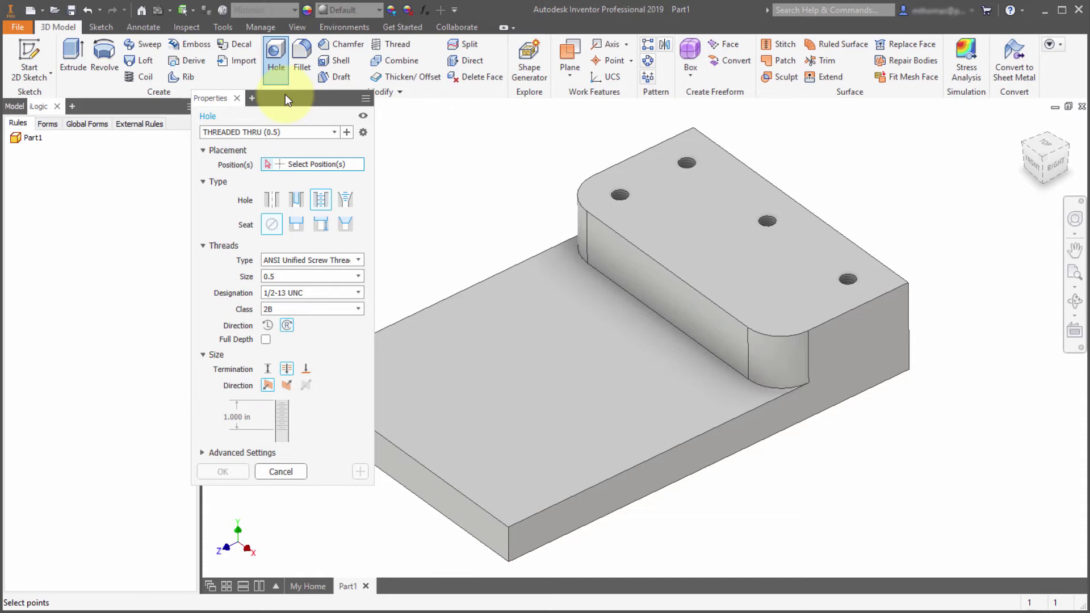
click(270, 199)
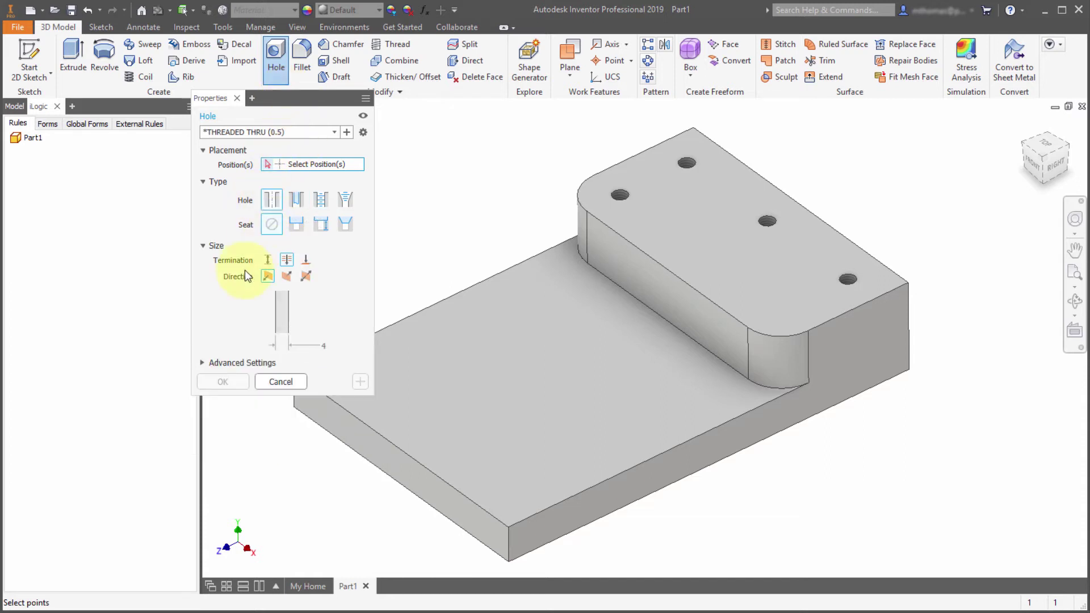
click(324, 226)
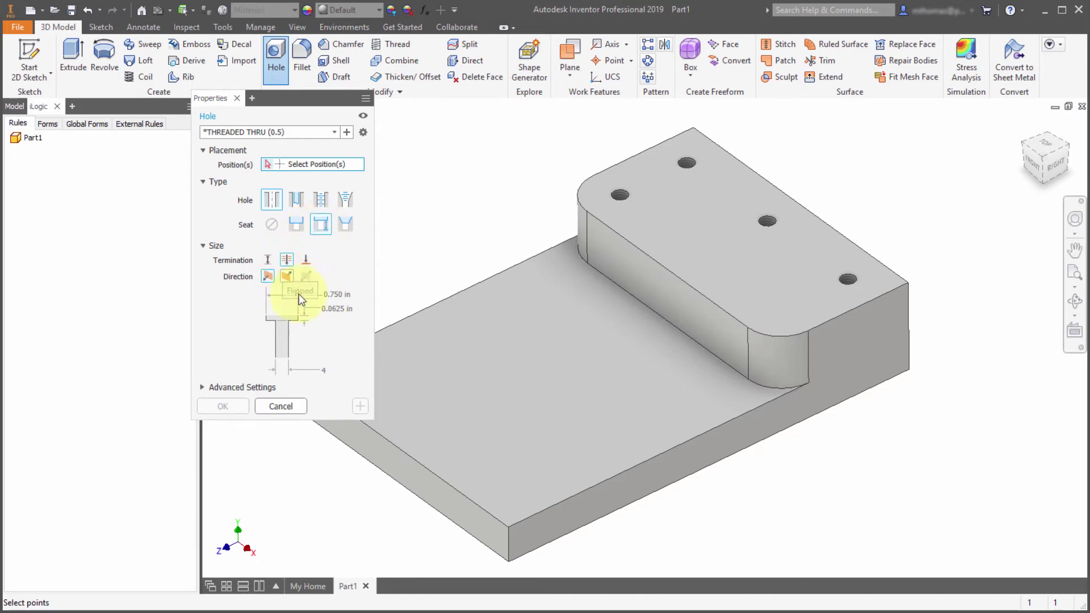
click(332, 295)
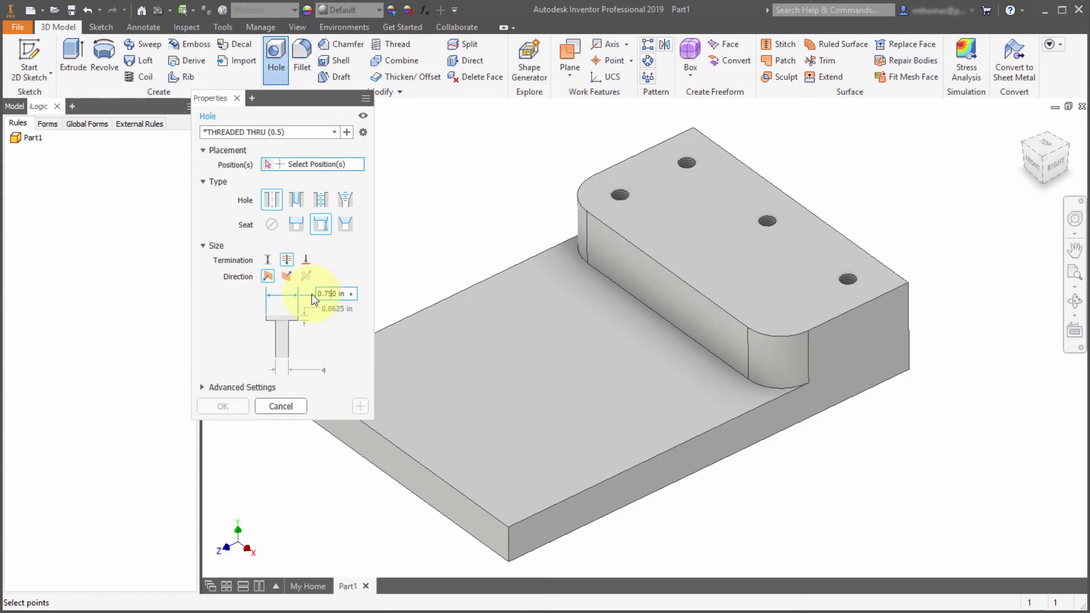
Place the spotfaced hole on the lower face and give it a hole diameter of 1
click(472, 329)
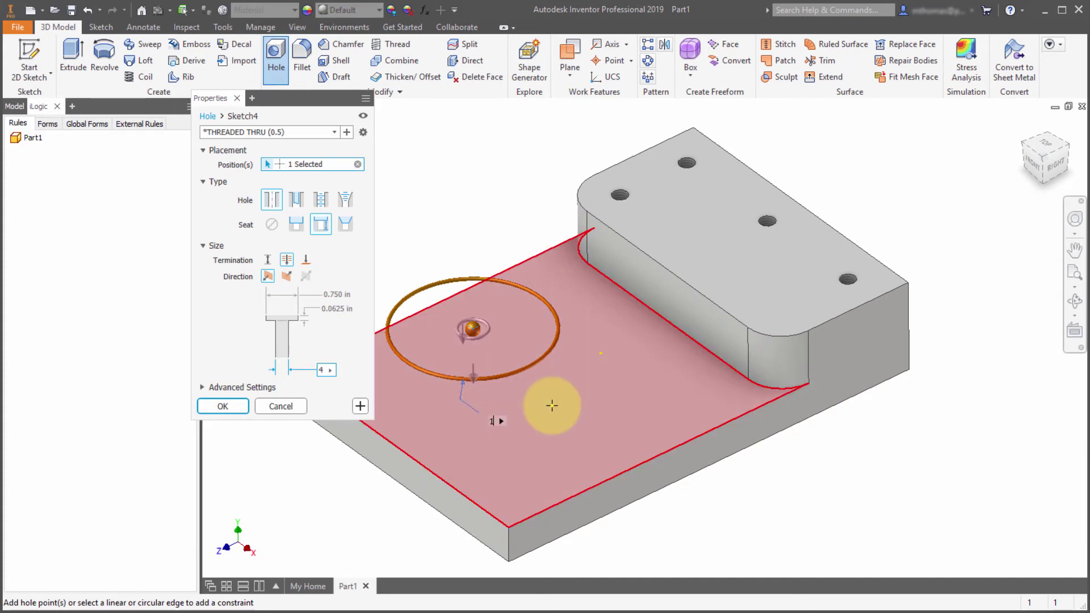
key(Tab)
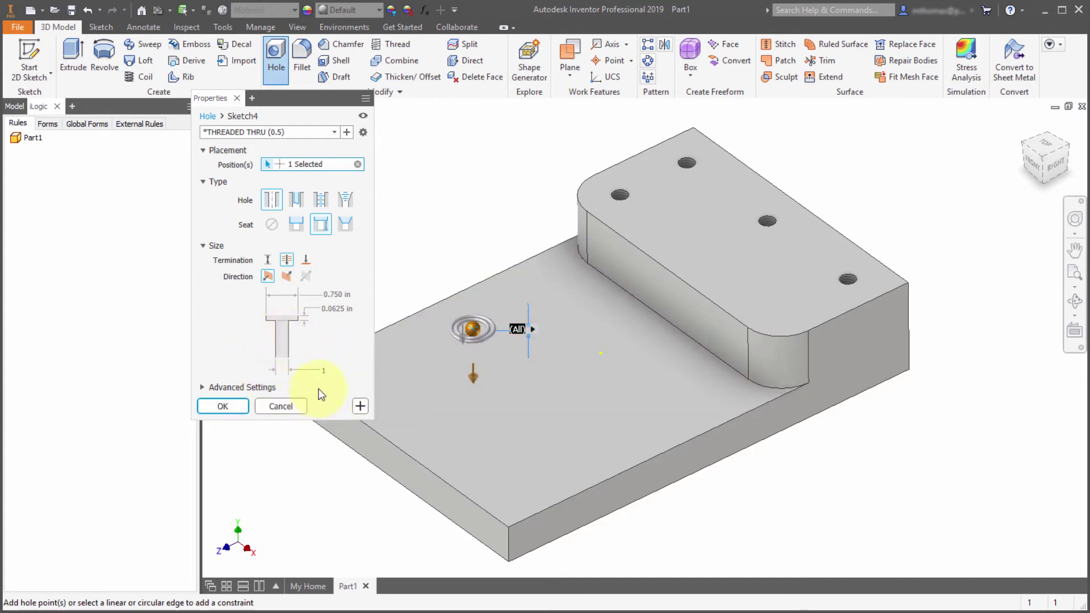
click(327, 372)
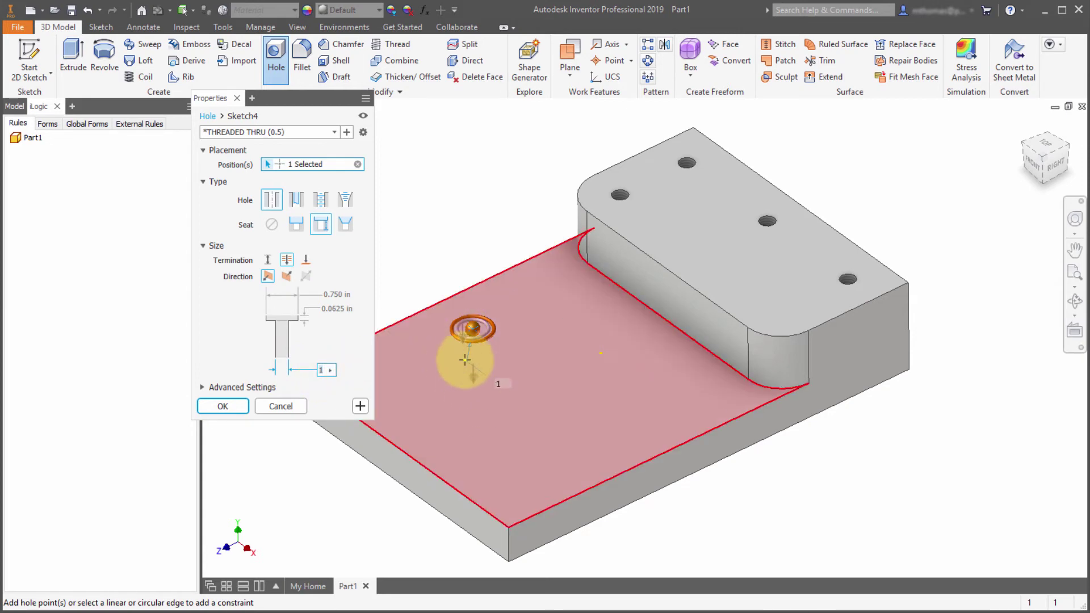
click(458, 332)
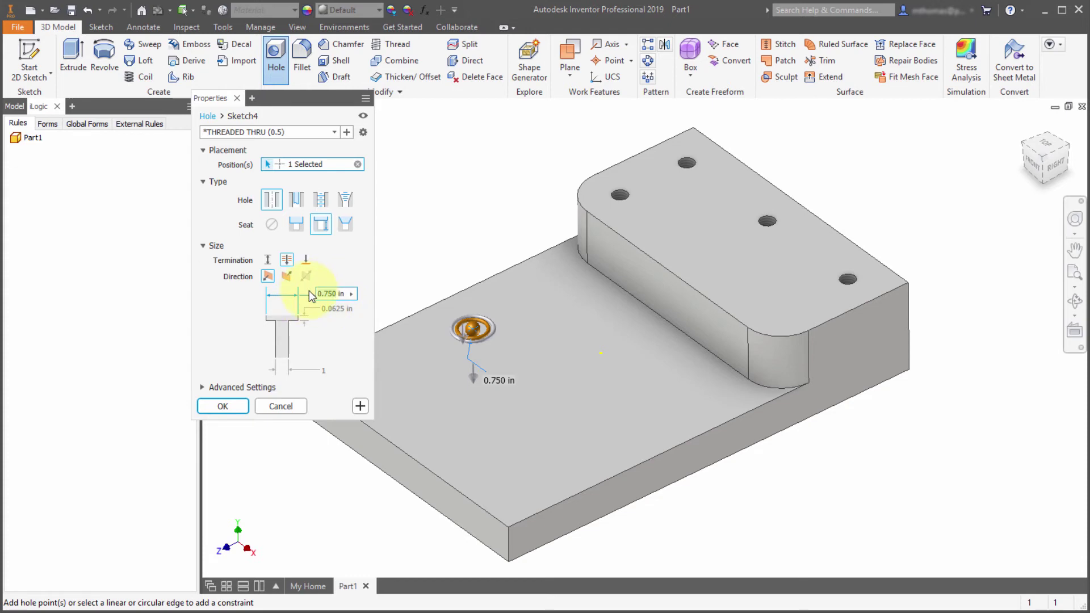
Set the spotface diameter to 1,5 and position the hole 3 in from the lower face's far edge
double_click(311, 293)
text(1,5)
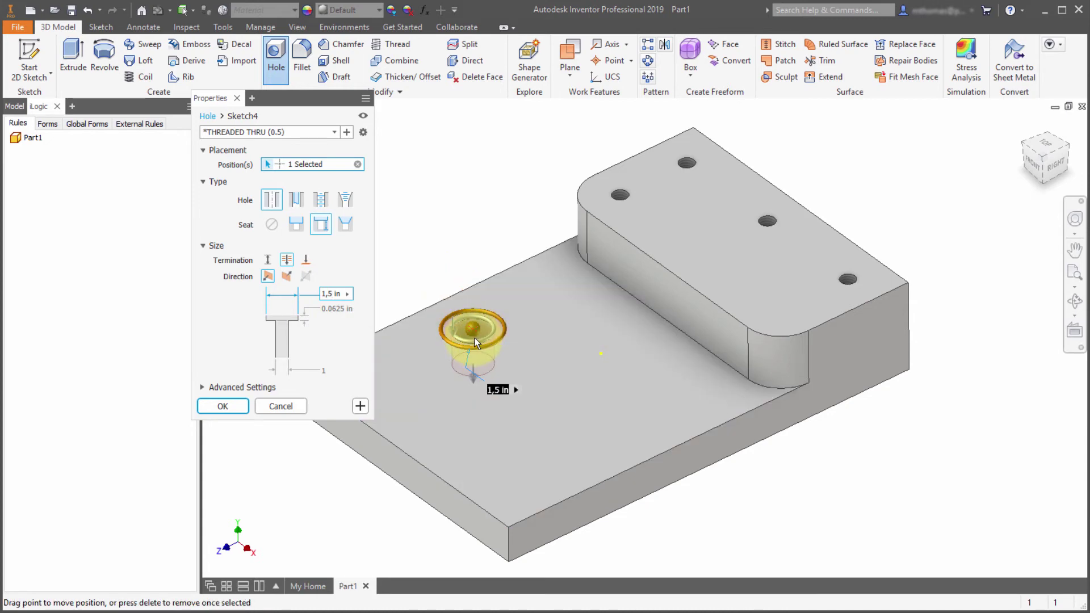
drag(474, 338, 523, 375)
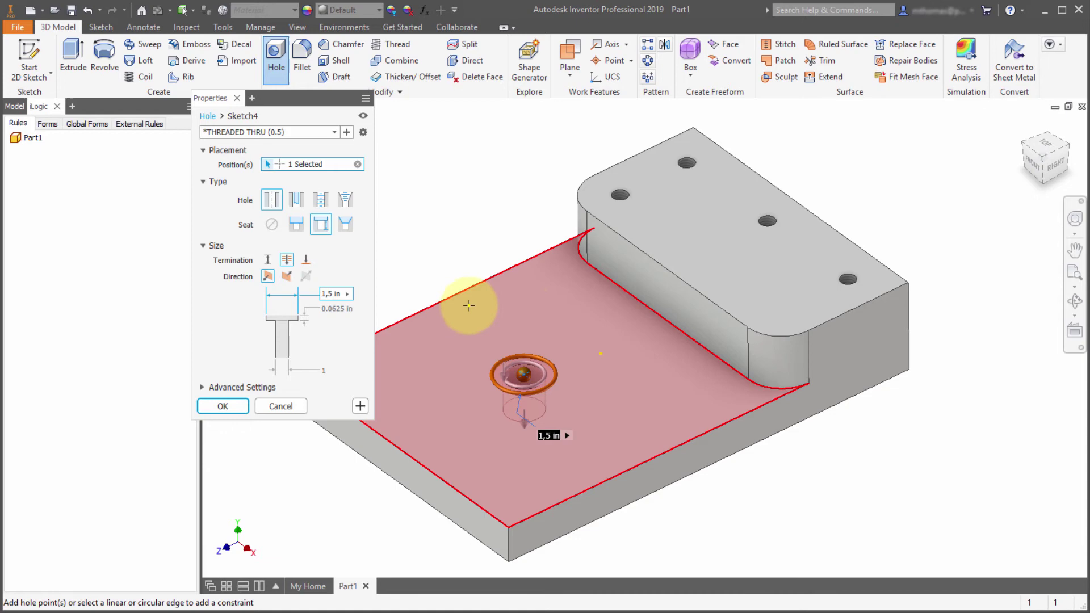
click(448, 295)
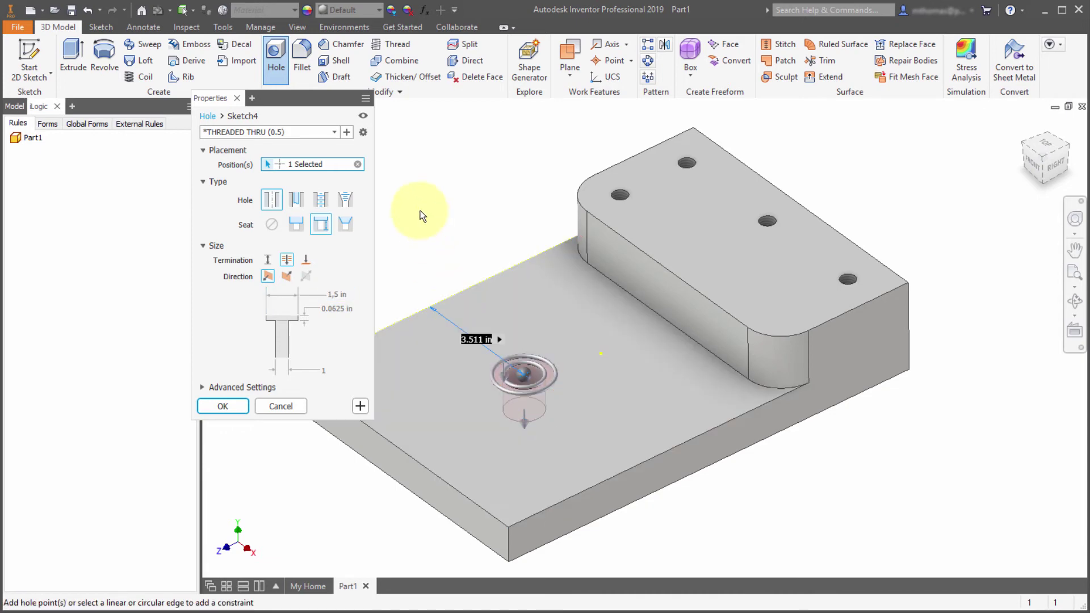
text(3)
key(Return)
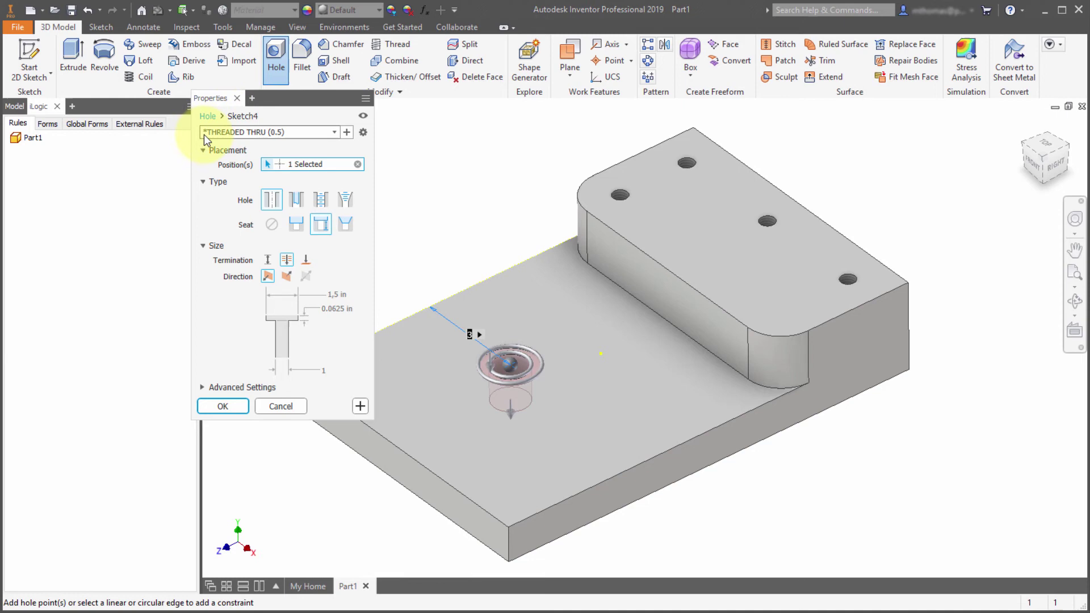
Save the current hole settings as a new preset named 'Spotface-Thru-1in'
click(346, 133)
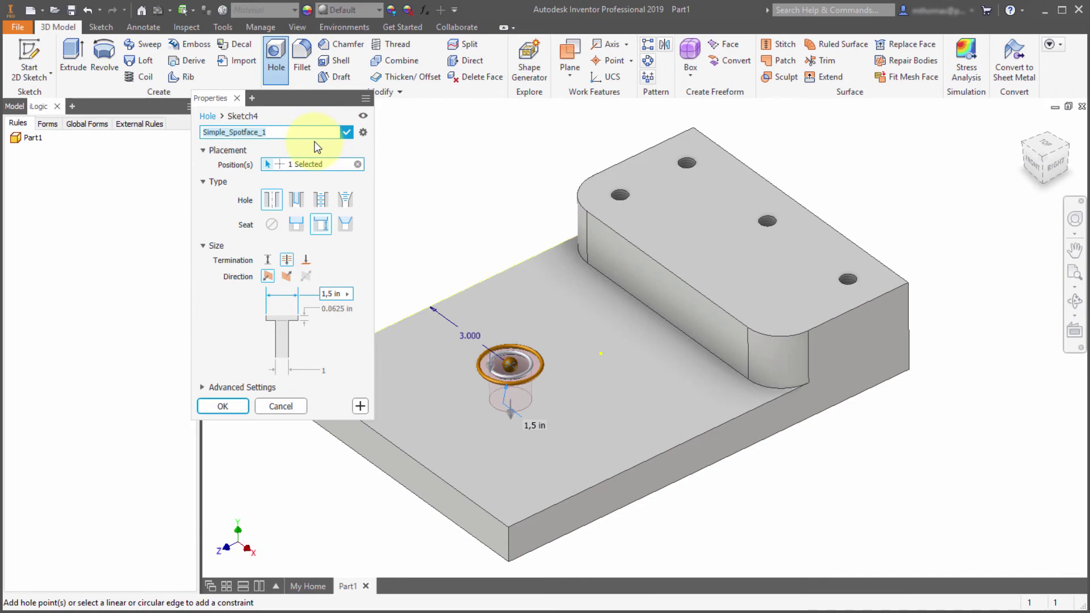
text(Spot)
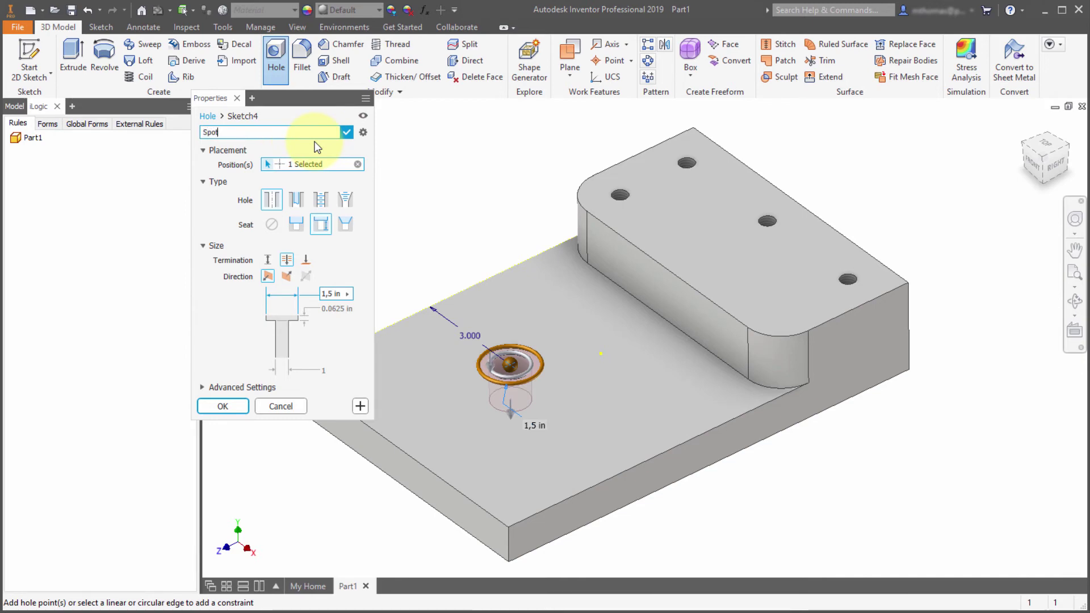
text(face-Thru-1in)
click(346, 133)
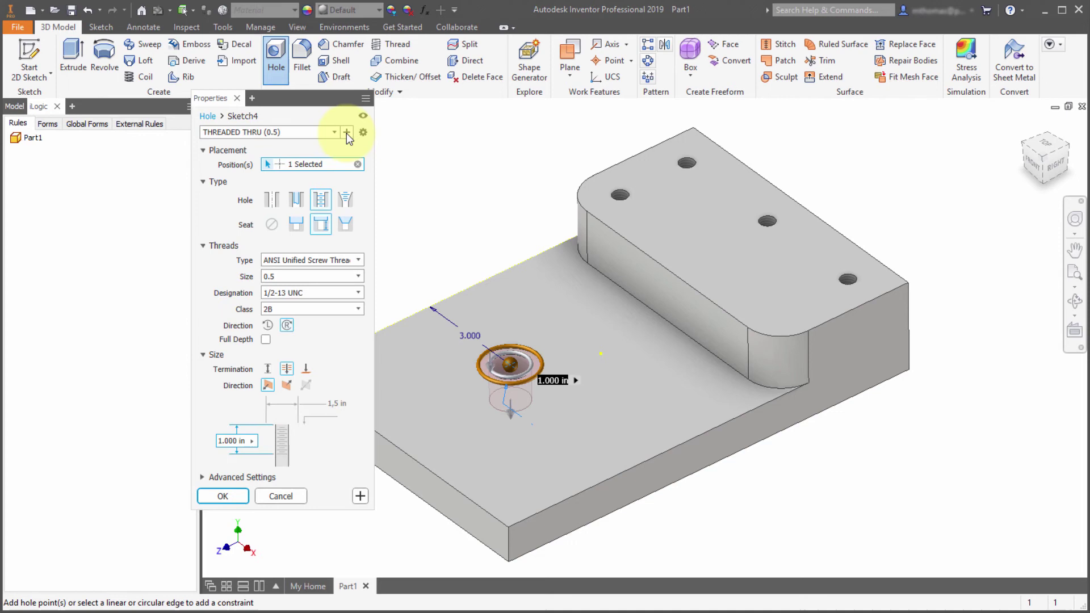
Check that Spotface-Thru-1in appears in the saved presets and review the preset management options
click(333, 131)
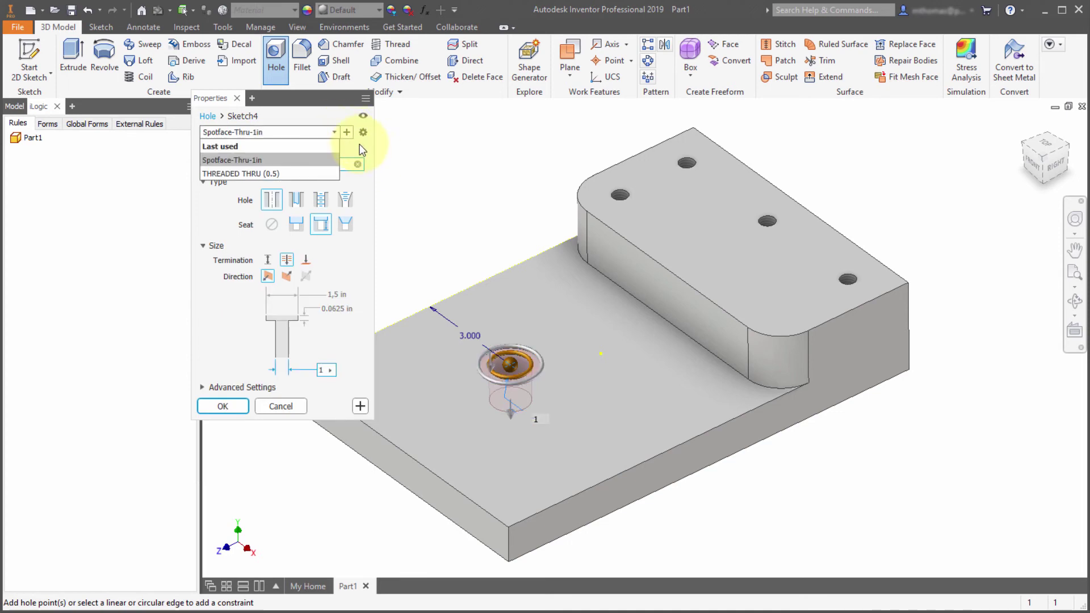
click(353, 146)
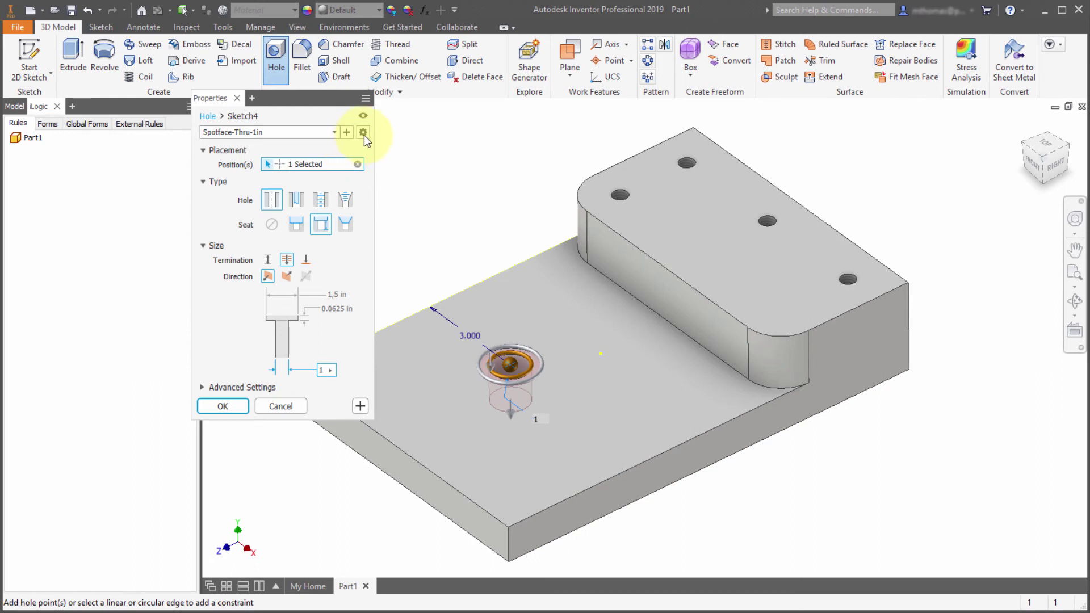
click(363, 133)
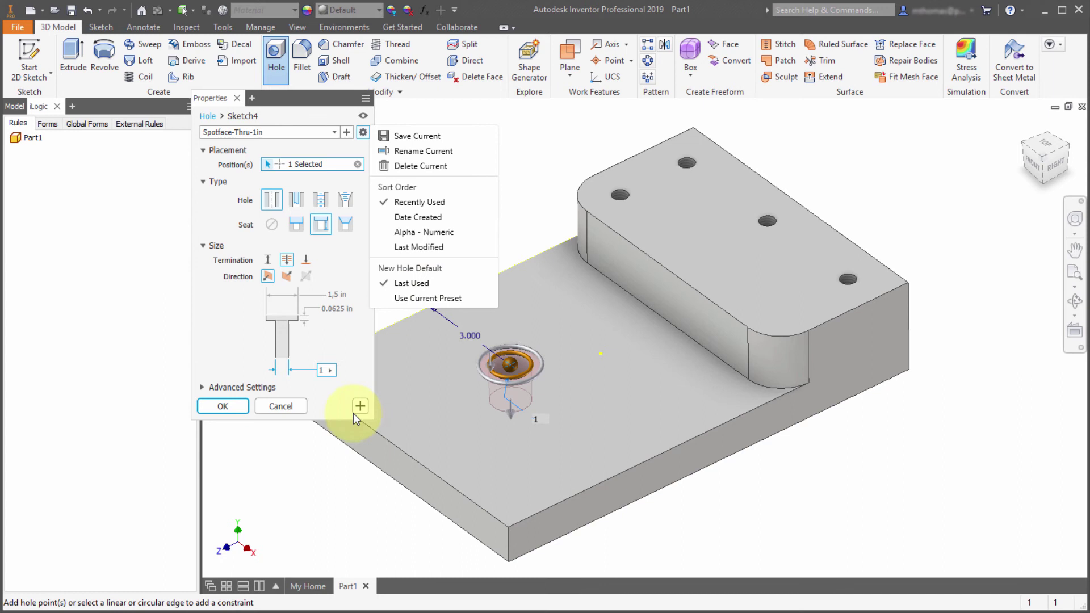
Create the spotfaced through-hole, then reopen Hole2 for editing from the Model browser
click(223, 404)
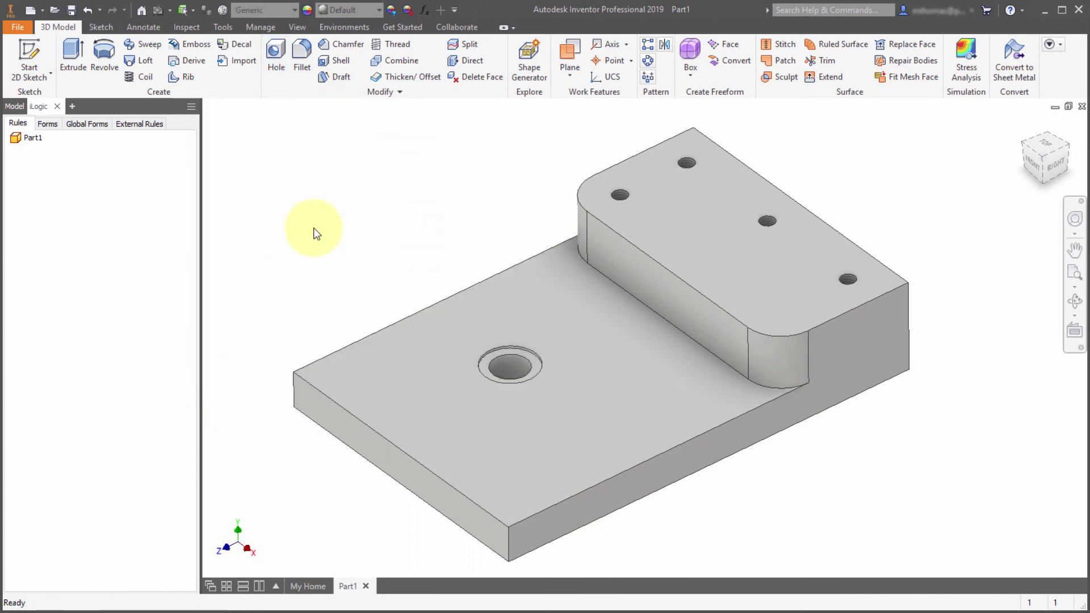
click(15, 107)
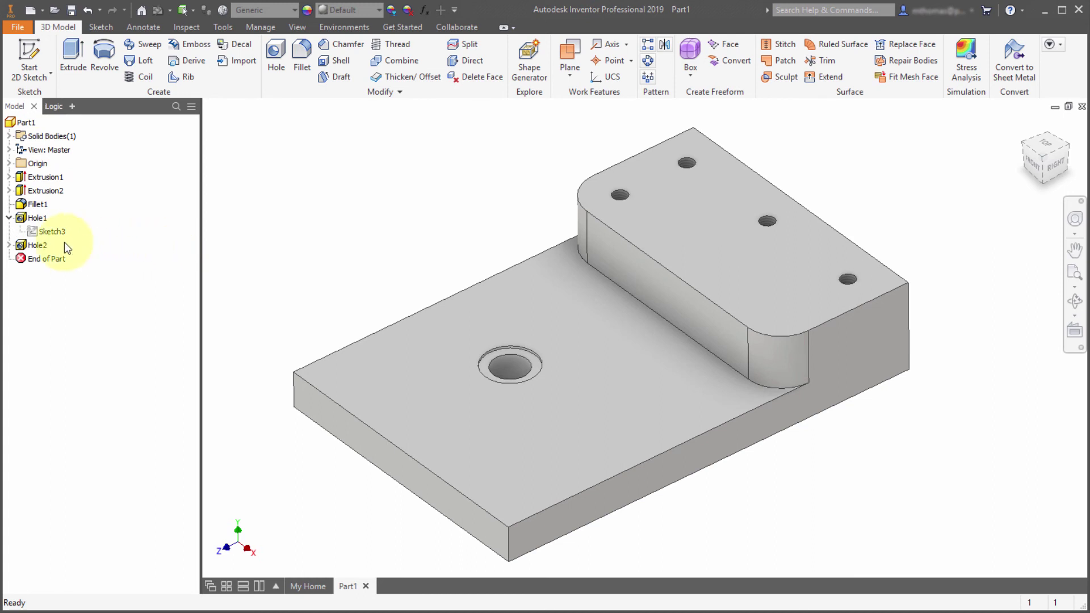
right_click(37, 248)
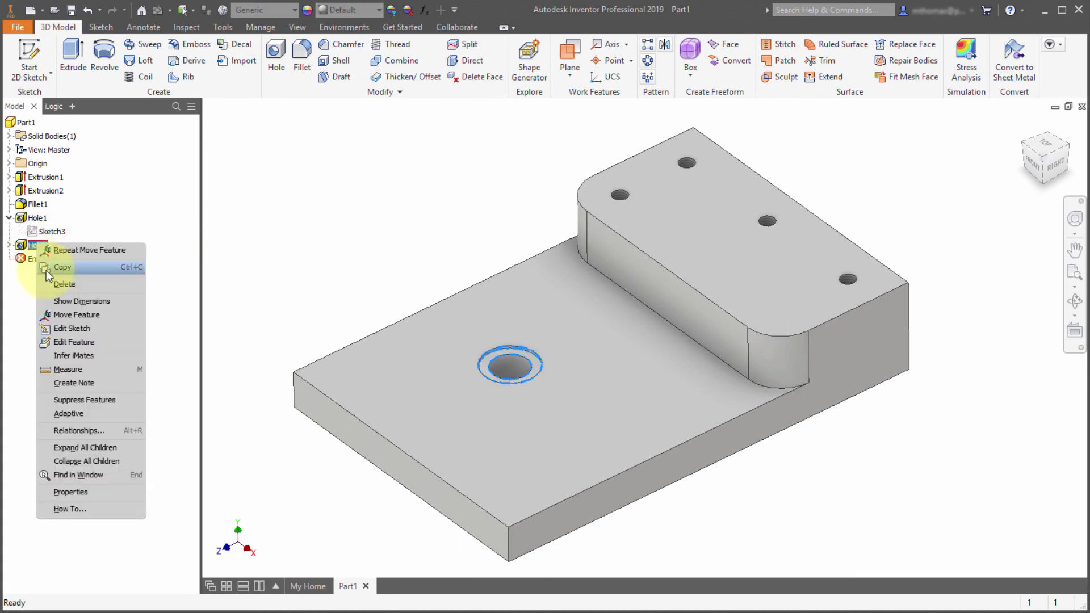
click(64, 342)
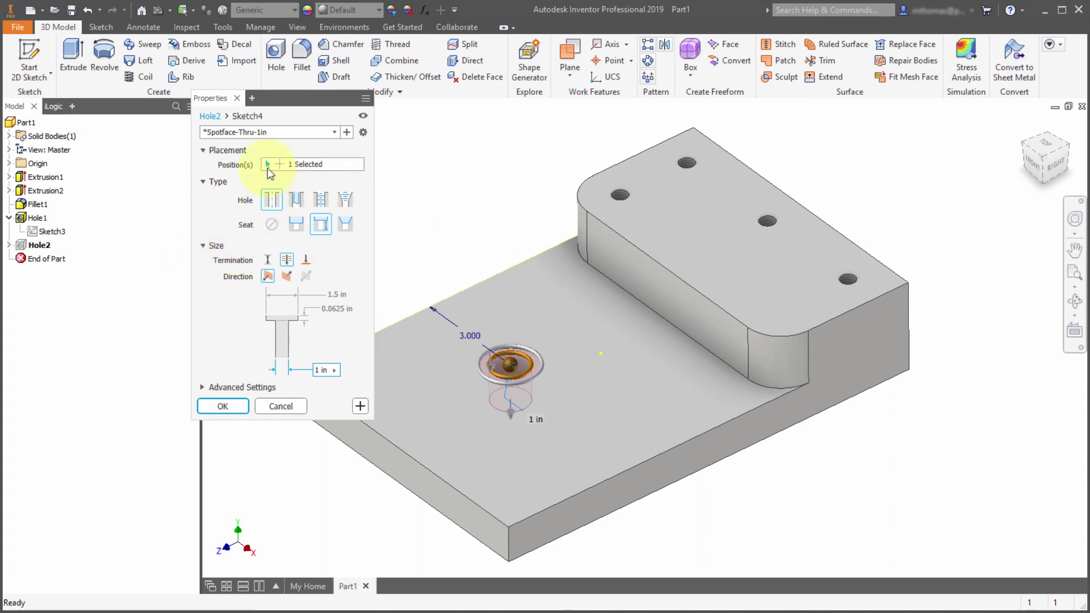
Add a second hole point on the lower face, dimensioned 3 in from the edge
click(284, 164)
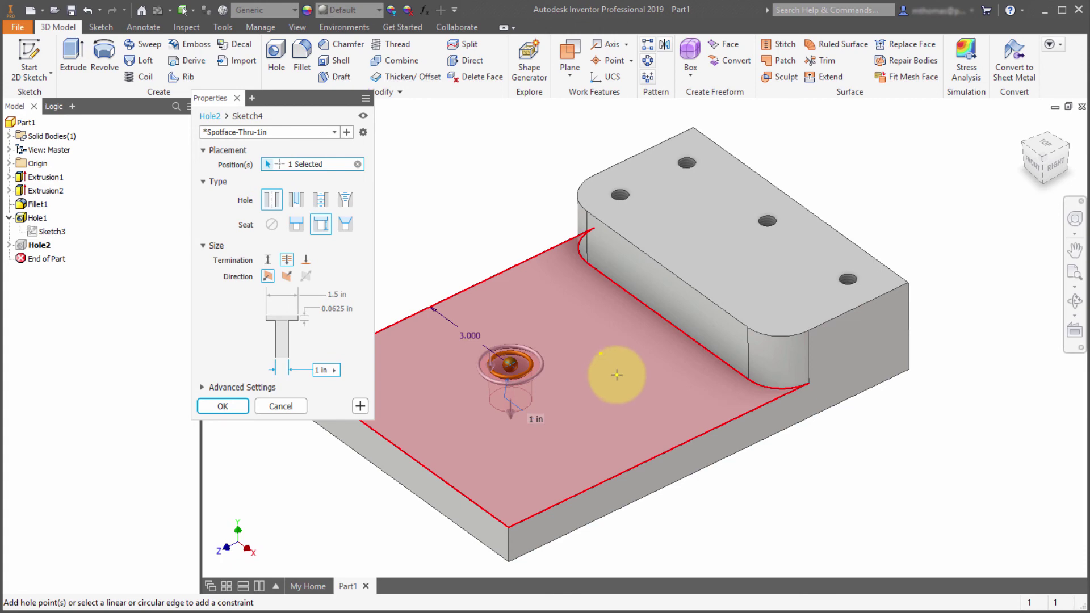
click(615, 373)
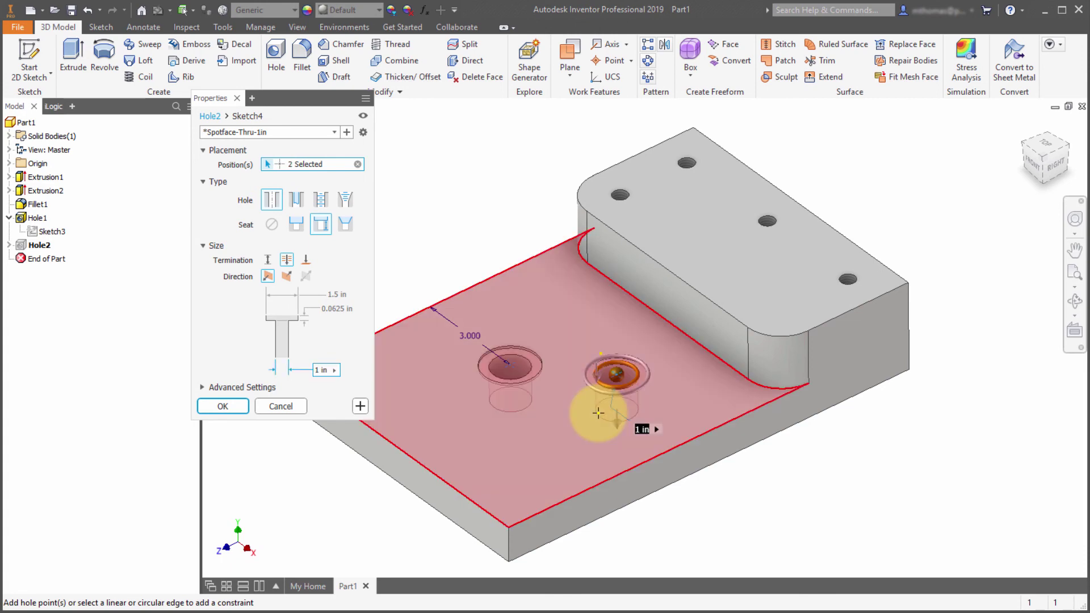
click(694, 434)
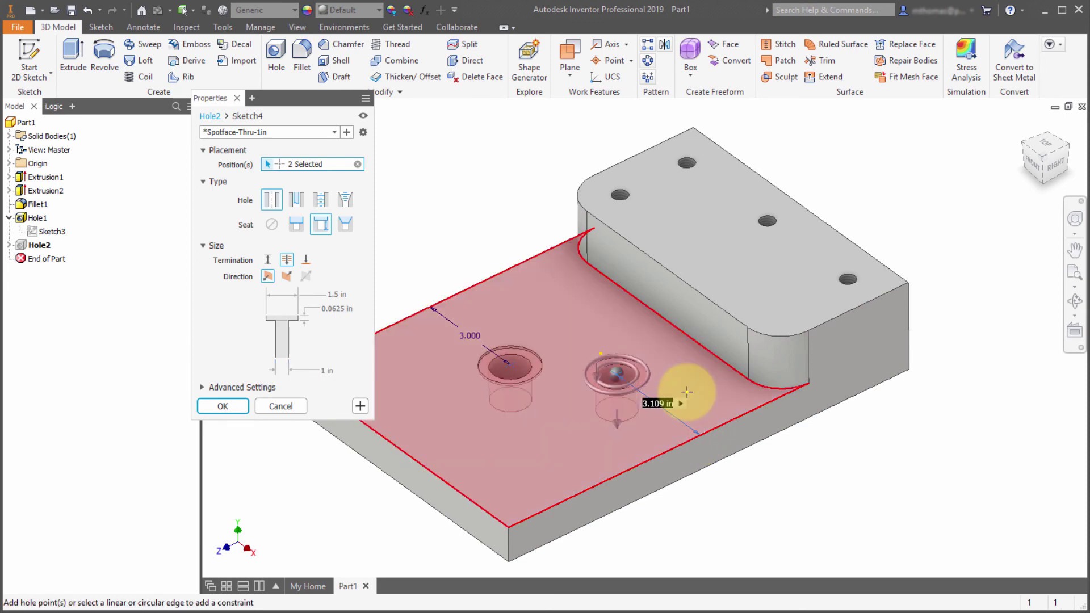
text(3)
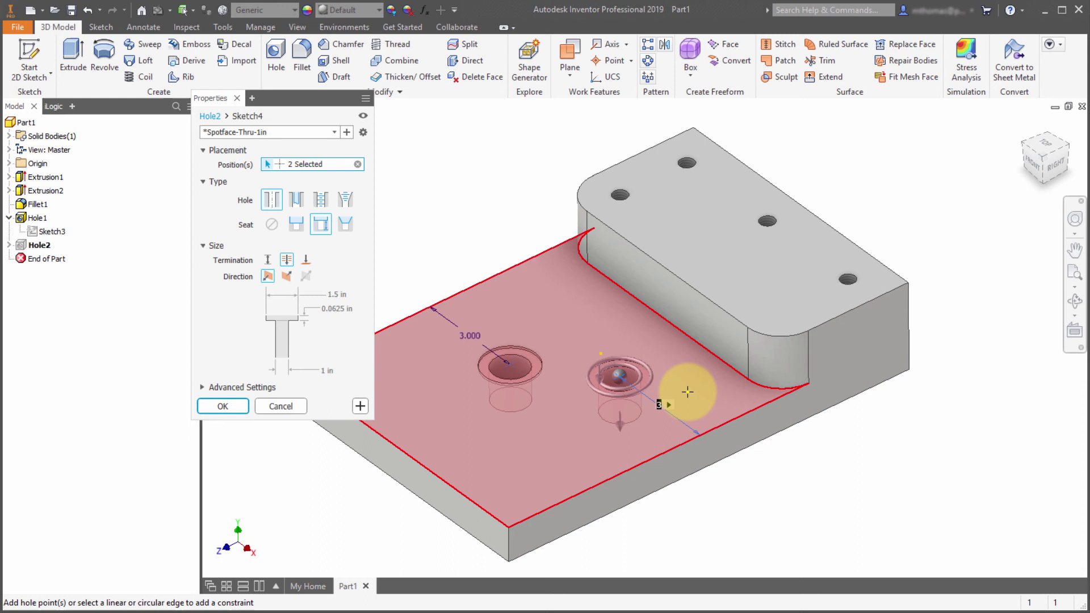
Change the spotface depth to 0.0725 in and create both spotfaced holes
click(326, 310)
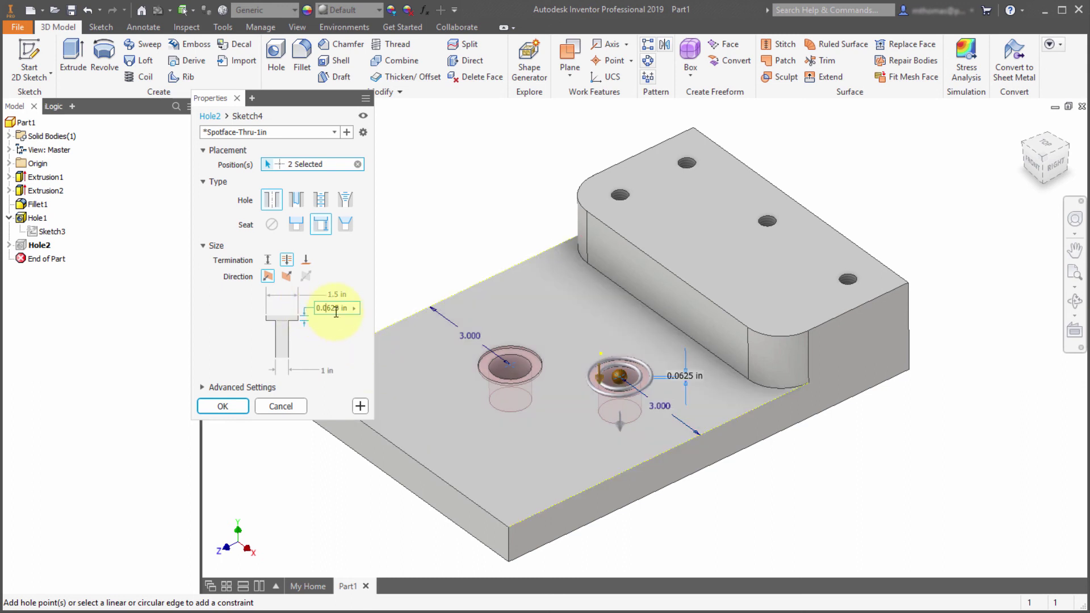
key(BackSpace)
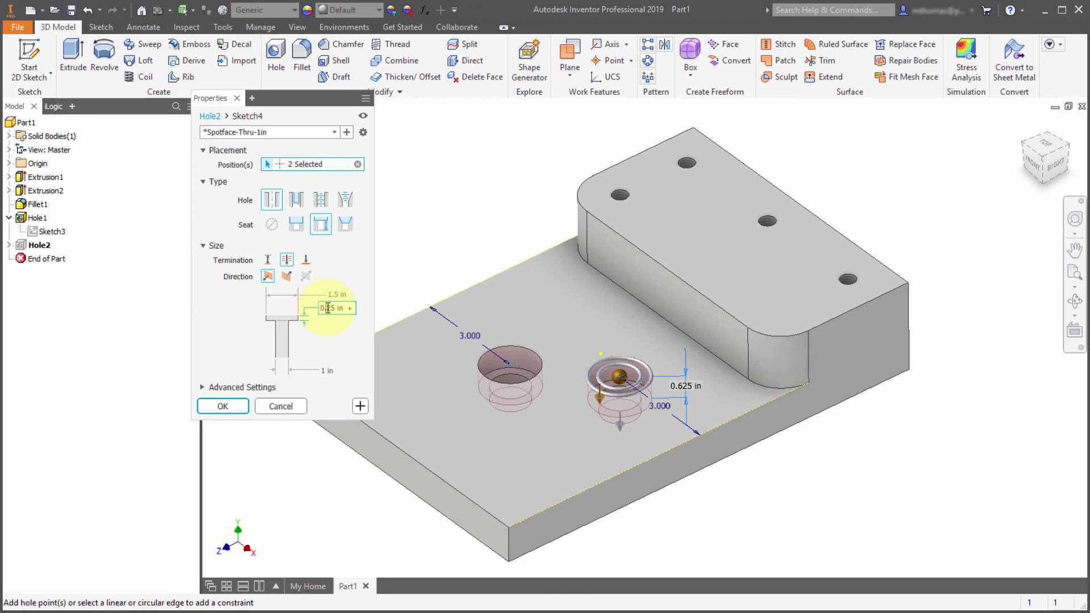
key(BackSpace)
text(07)
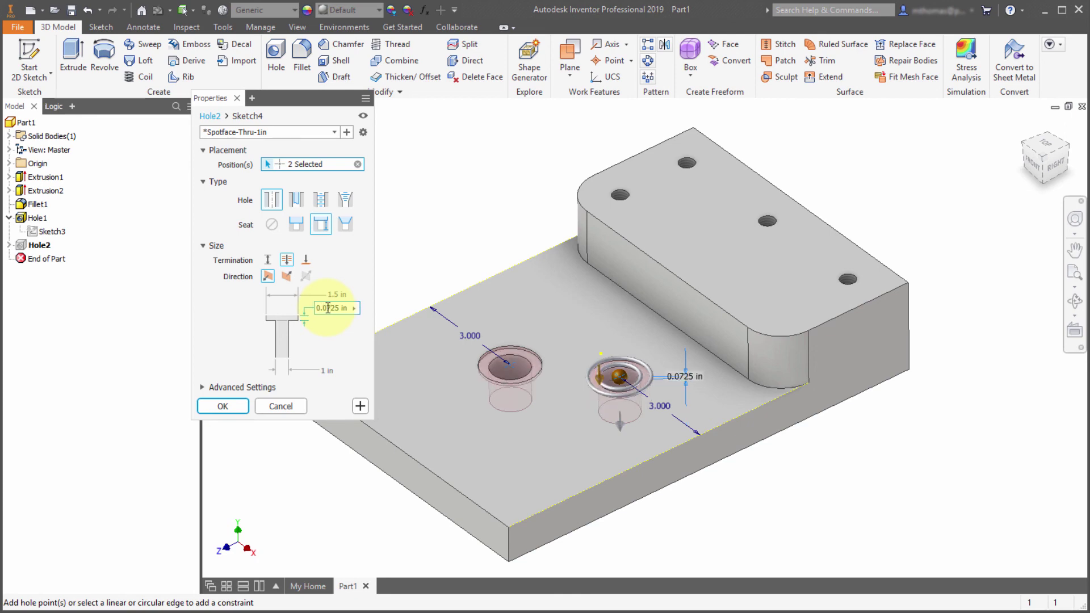
click(239, 407)
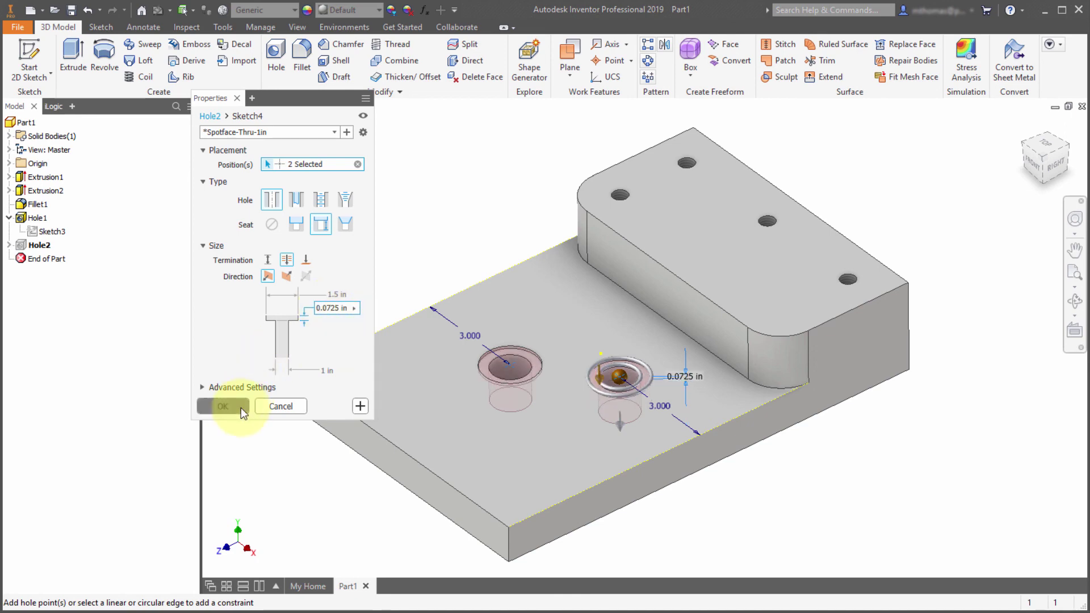